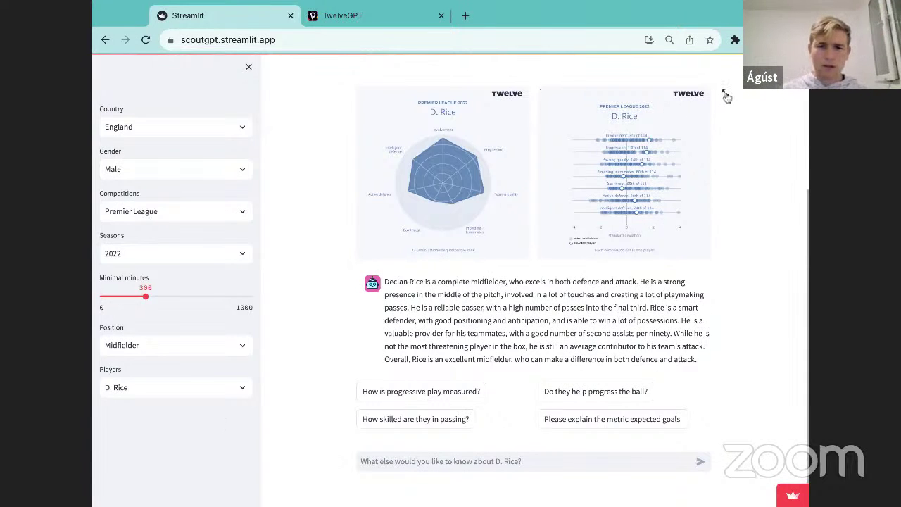
View D. Rice's overview distribution plot at full size, examine his metric rankings, and return to the chat
click(726, 93)
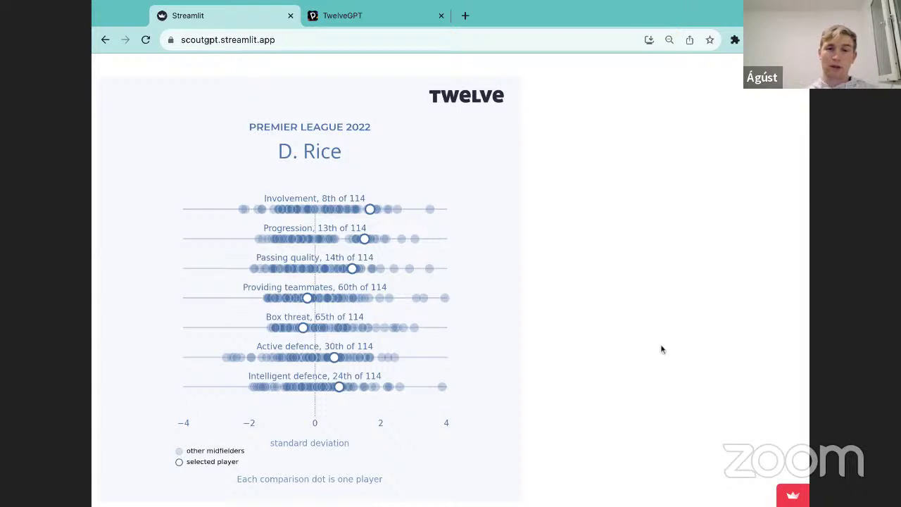
click(806, 275)
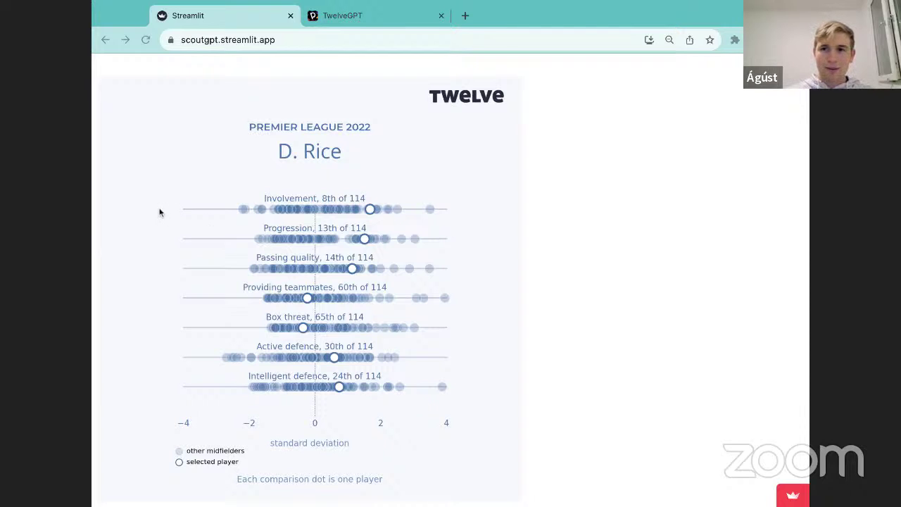
click(224, 247)
key(Escape)
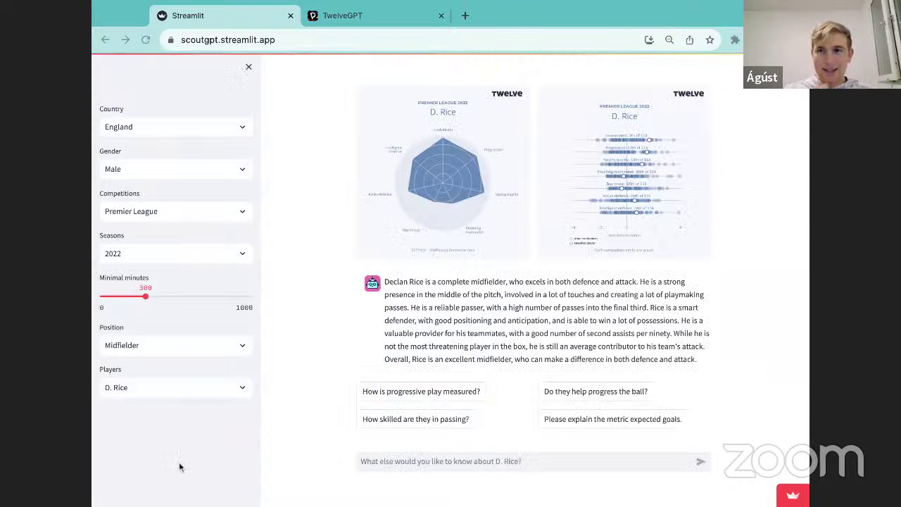
Ask the chat assistant "How do we measure passing quality?" and examine the passes component in its answer
click(380, 461)
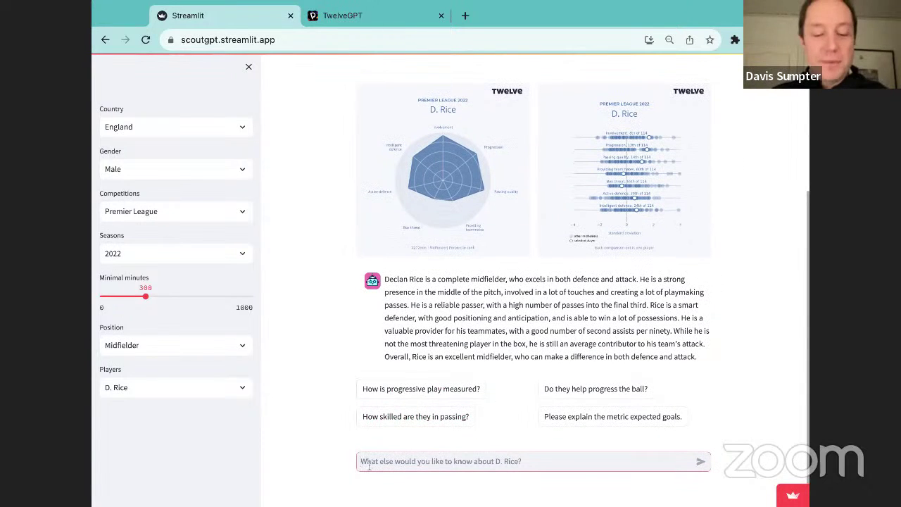
text(How d)
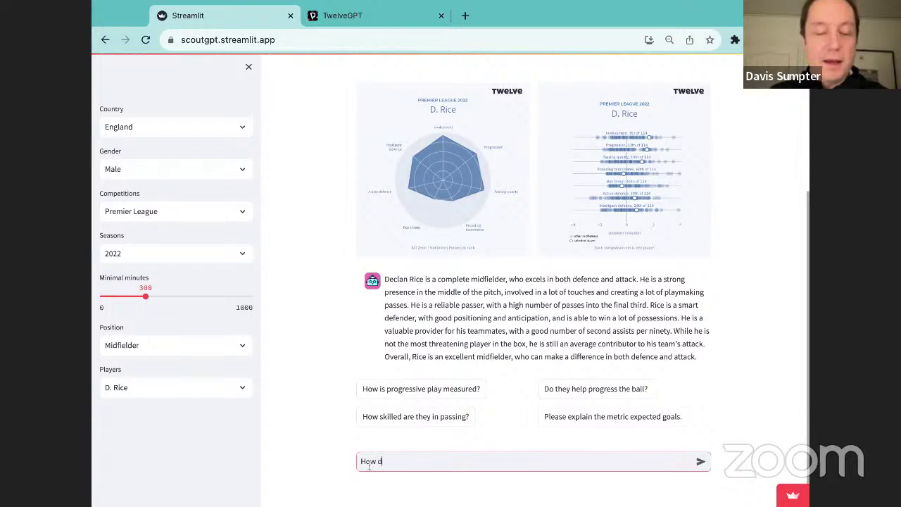
text(o we me)
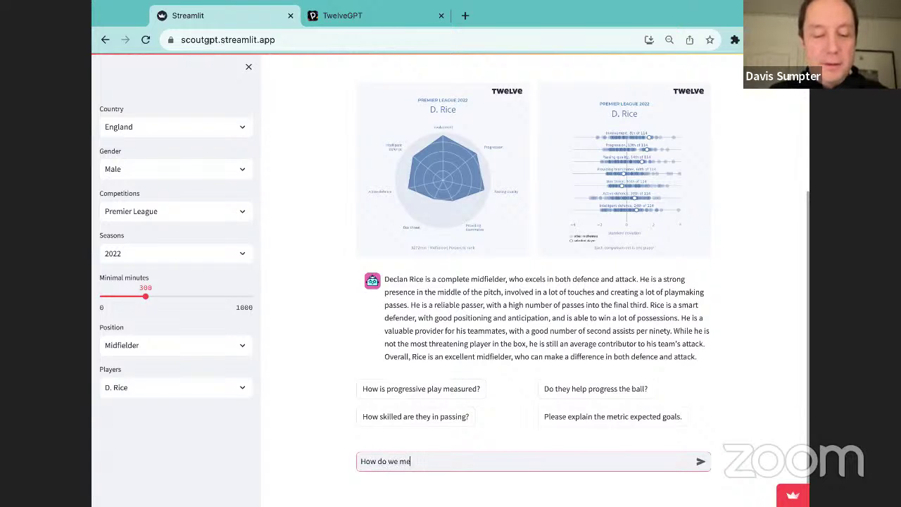
text(asure passing)
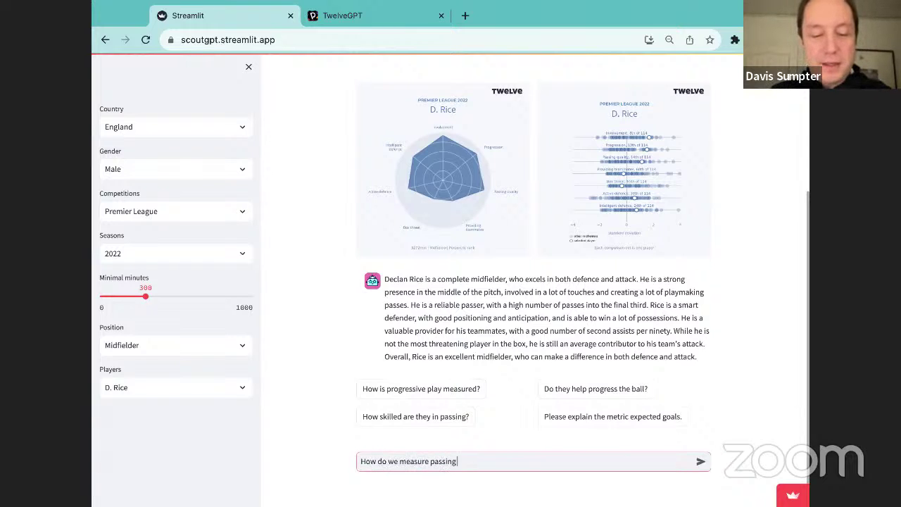
text( quality?)
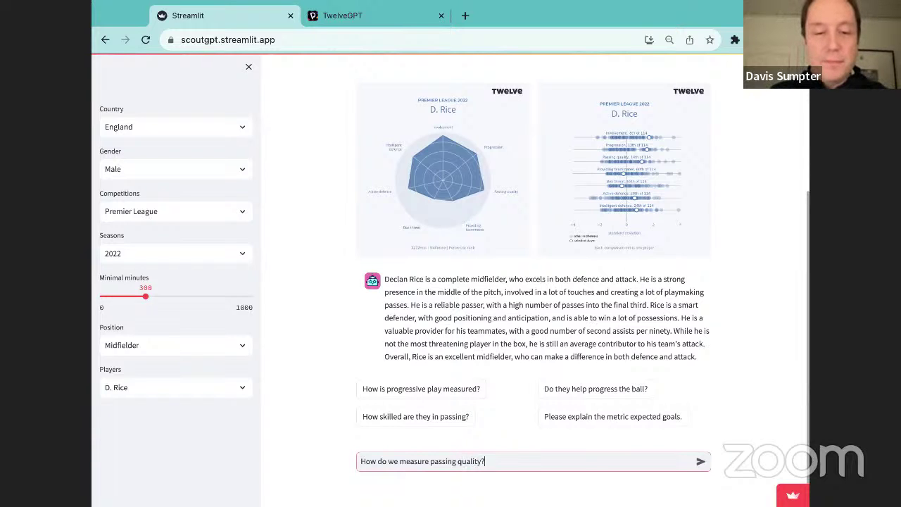
key(Return)
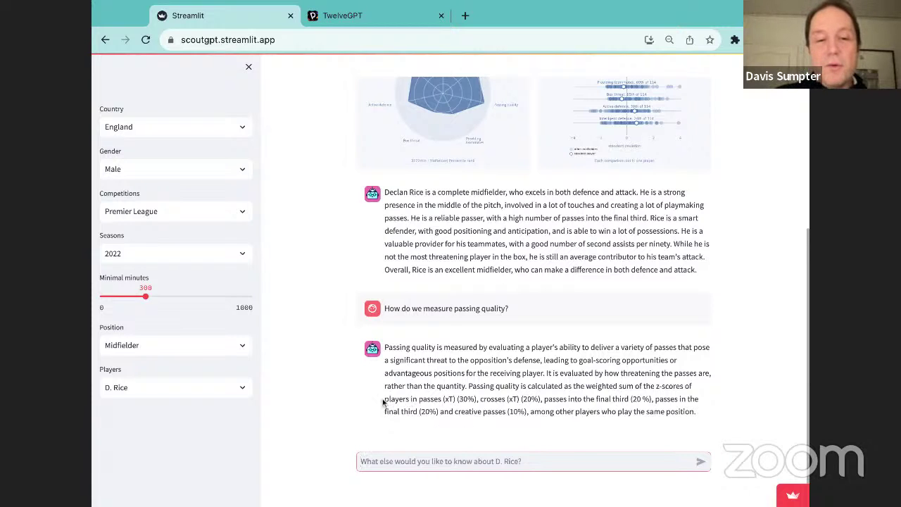
drag(383, 401, 439, 399)
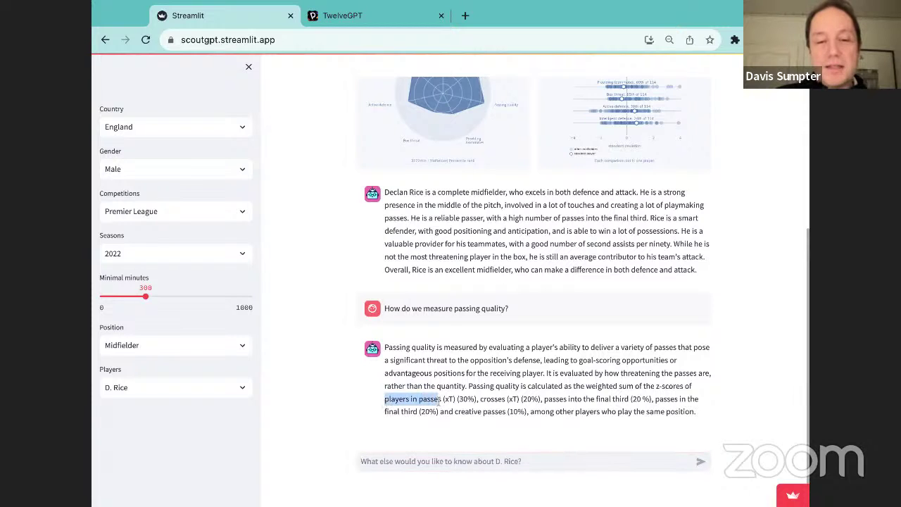
click(485, 408)
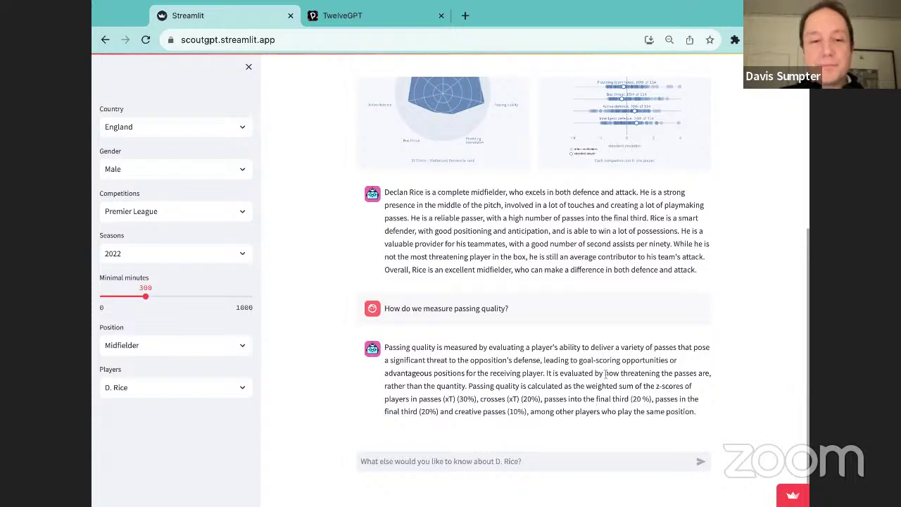
Ask the chat assistant "Can you show me passing quality for Rice?"
click(534, 461)
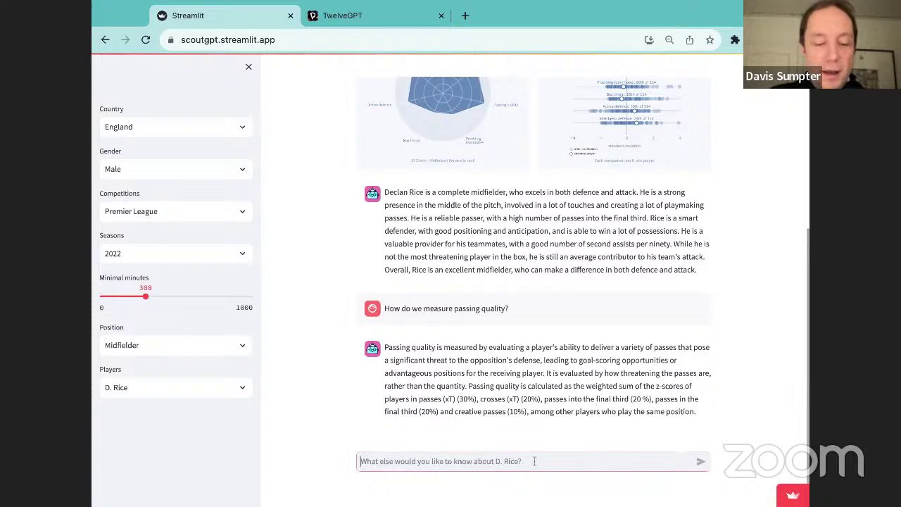
text(Can y)
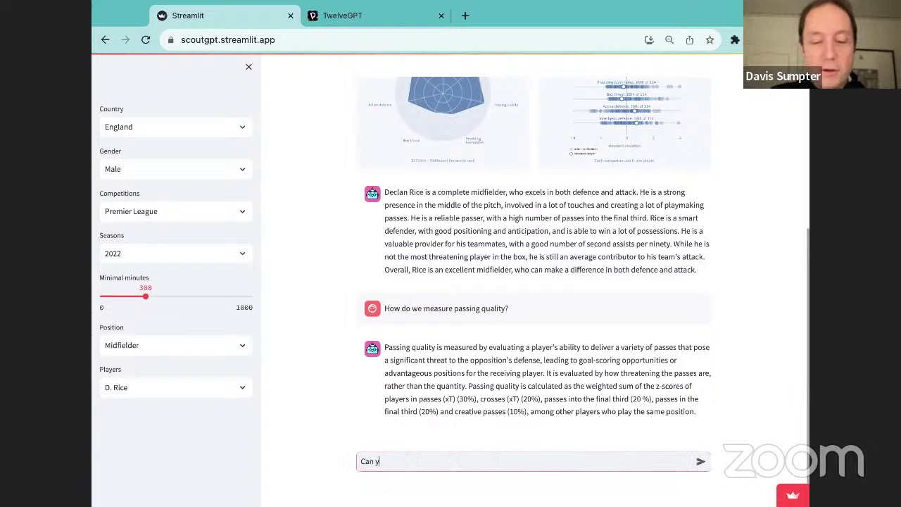
text(ou show m)
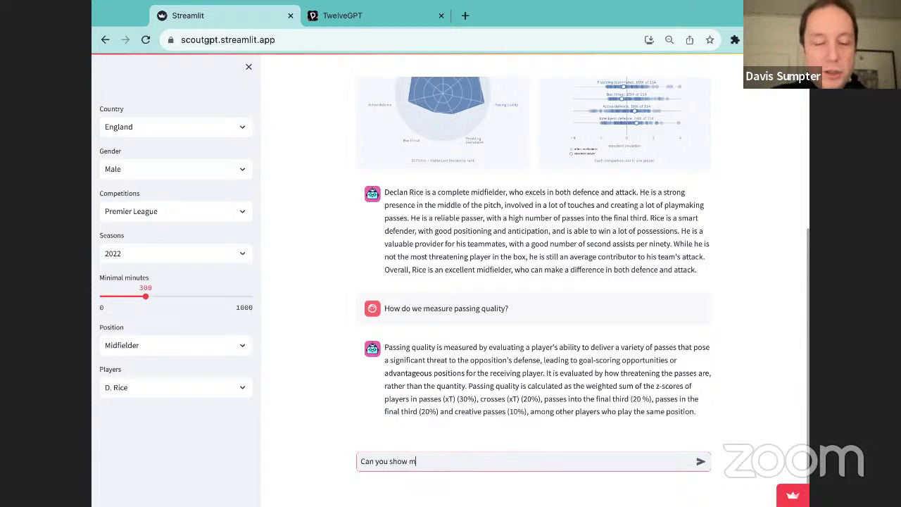
text(e)
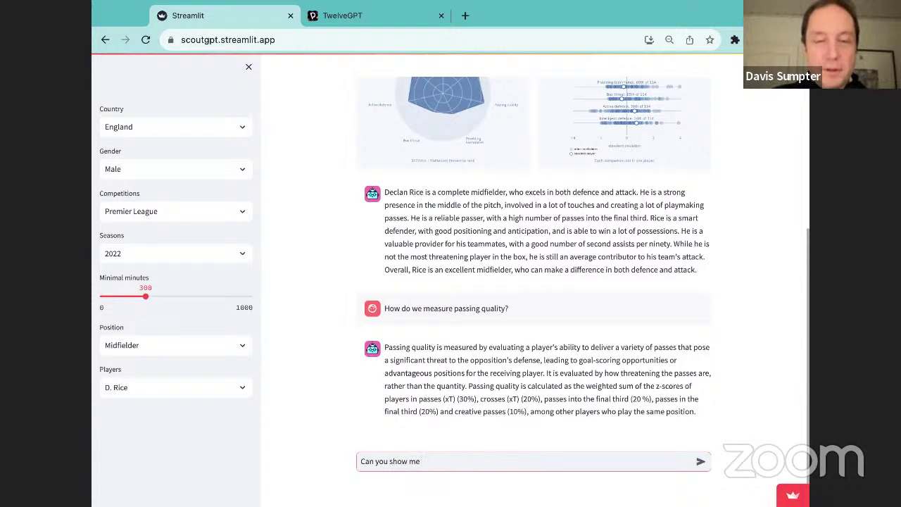
text( passing)
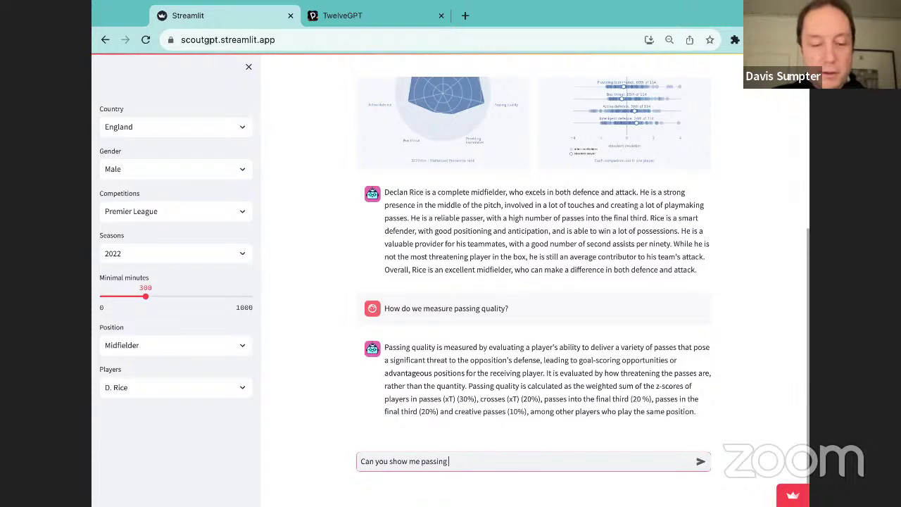
text( quality f)
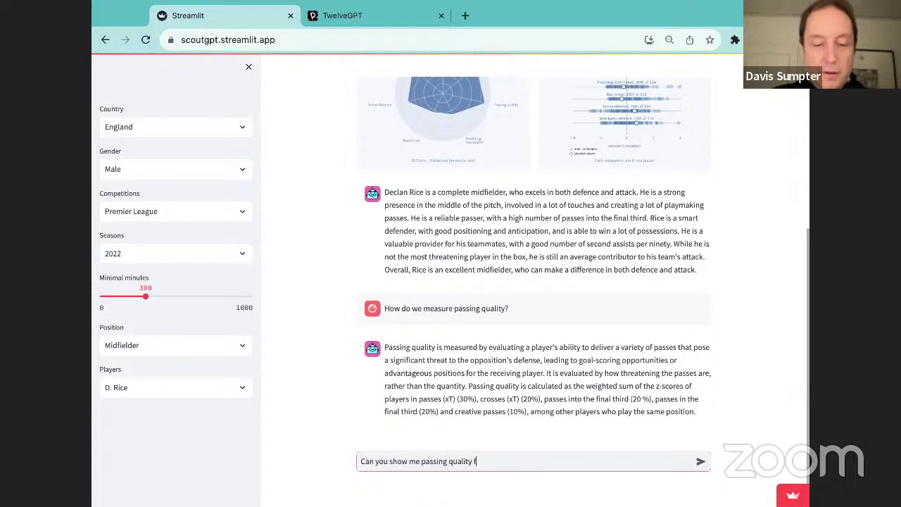
text(or Rice?)
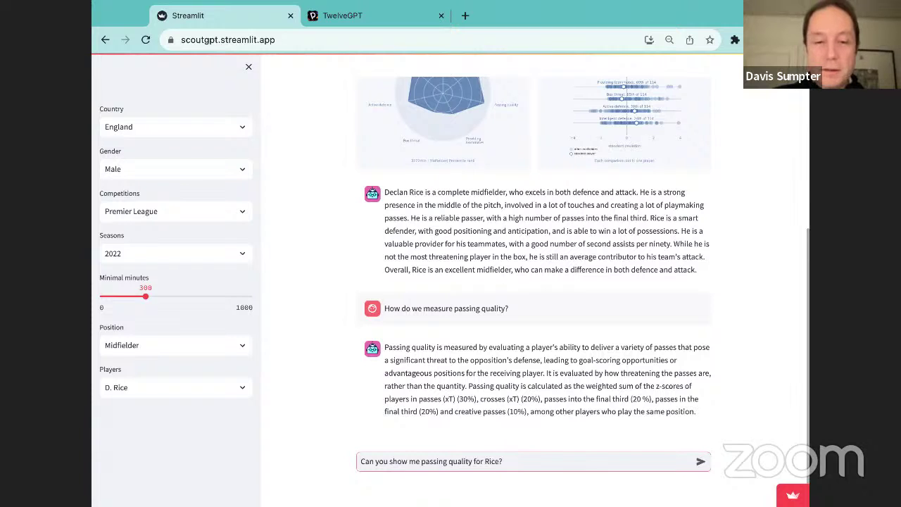
key(Return)
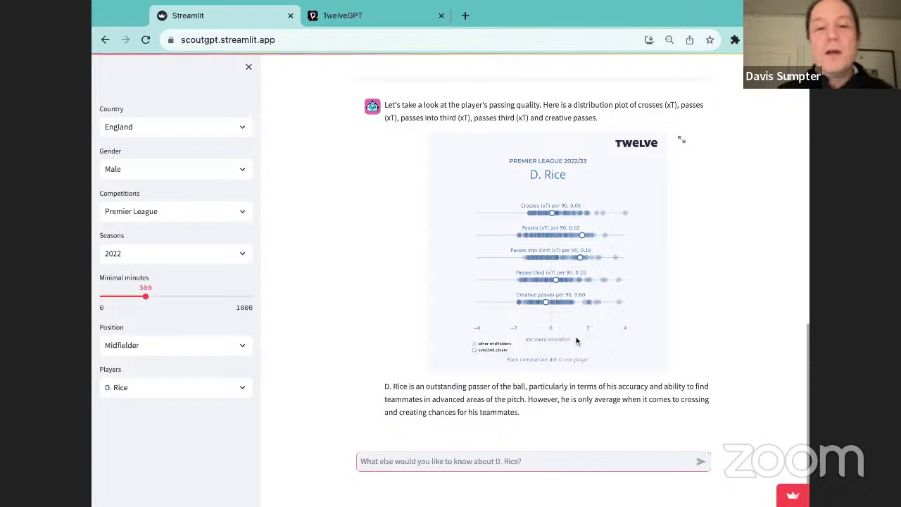
Compare the passing quality plot with its definition, and view the overview distribution plot at full size before returning to the chat
scroll(576, 341, up, 5)
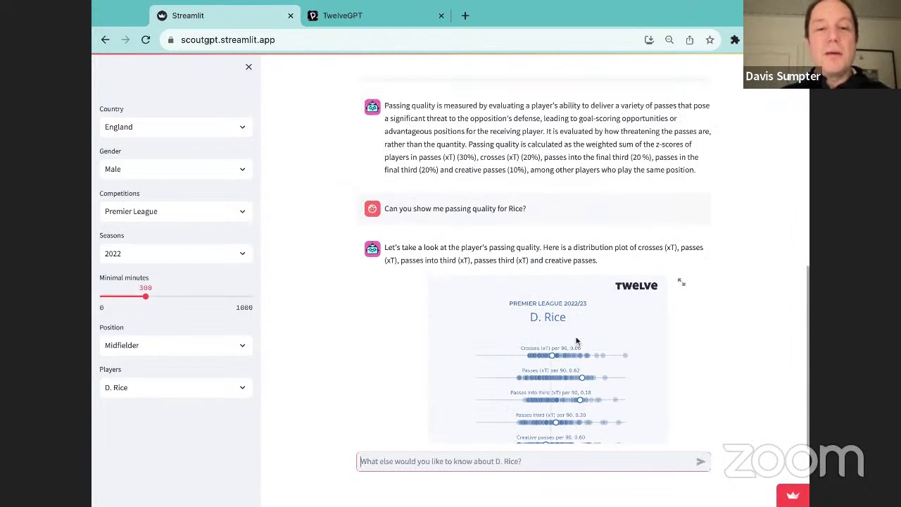
scroll(549, 306, down, 2)
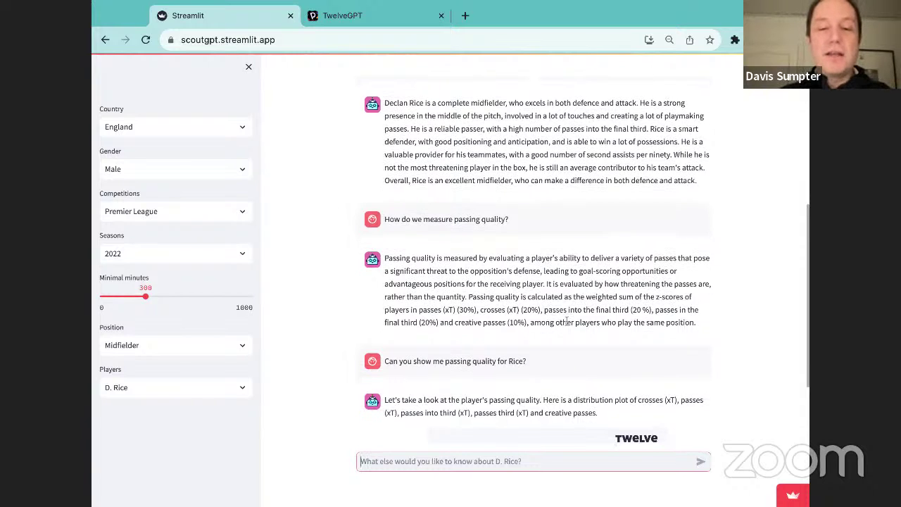
scroll(566, 320, down, 1)
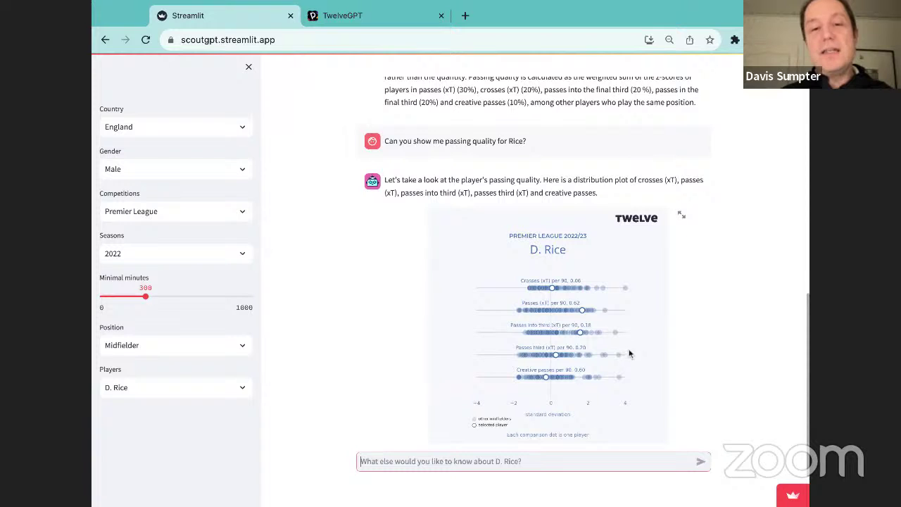
scroll(619, 373, up, 6)
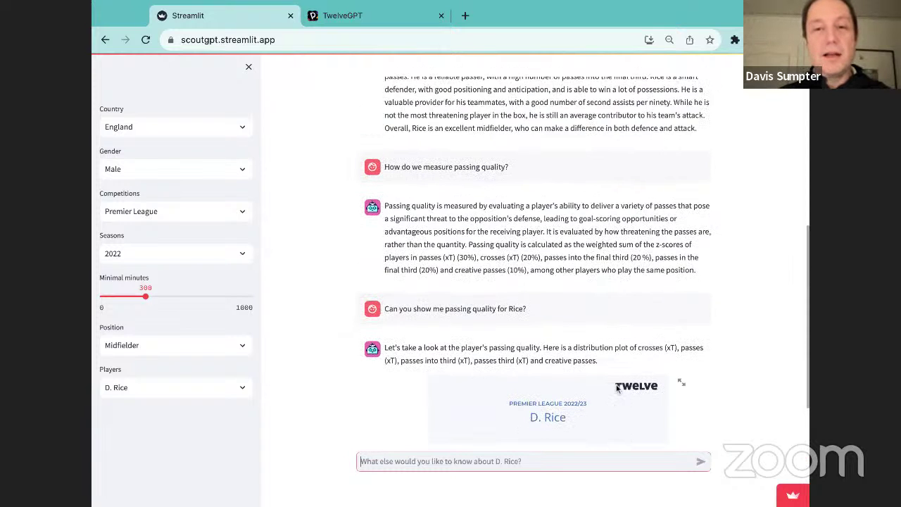
scroll(616, 388, up, 3)
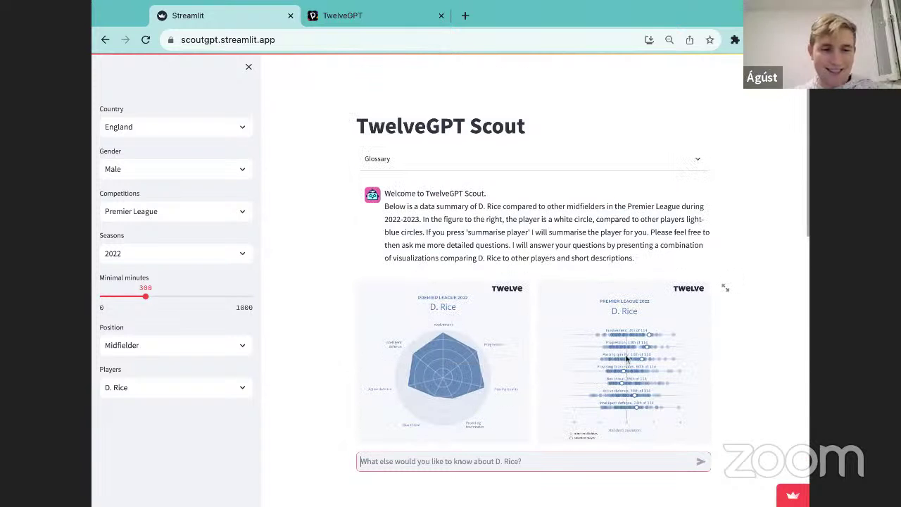
click(723, 290)
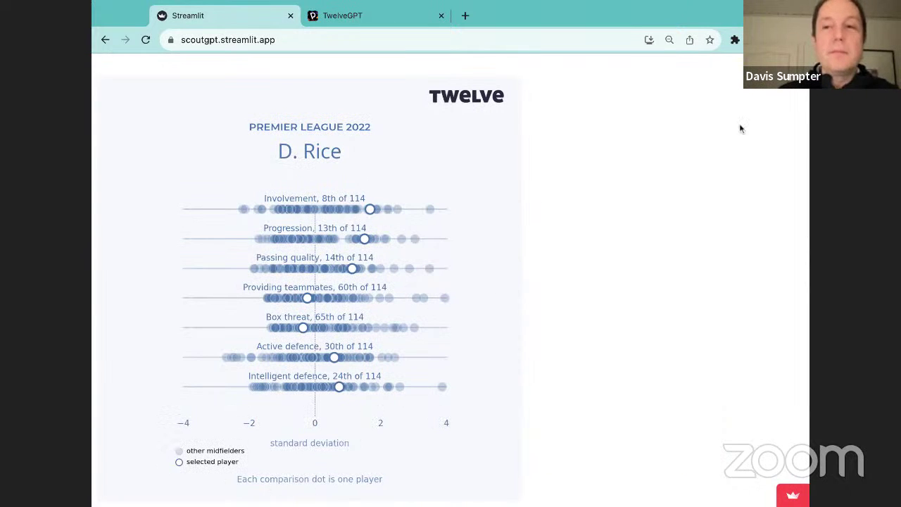
key(Escape)
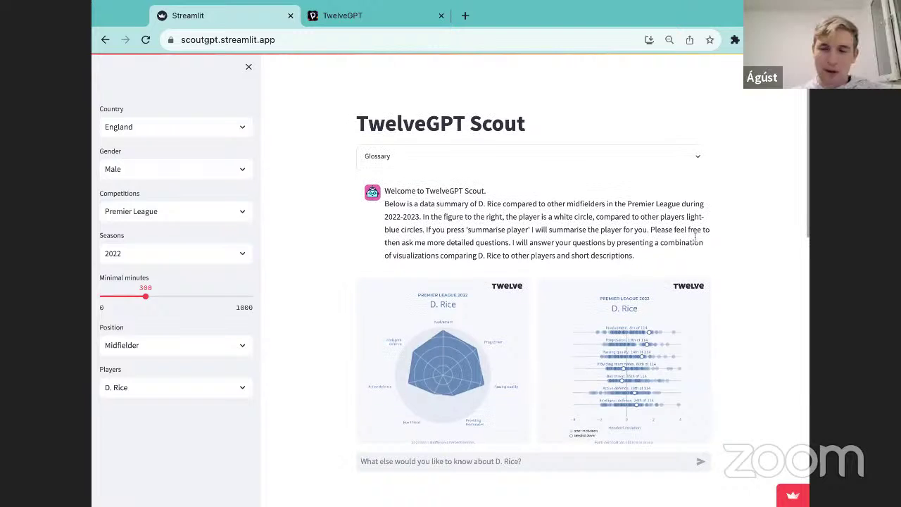
Ask the chat assistant "What is creative passes?"
scroll(694, 241, down, 10)
click(534, 461)
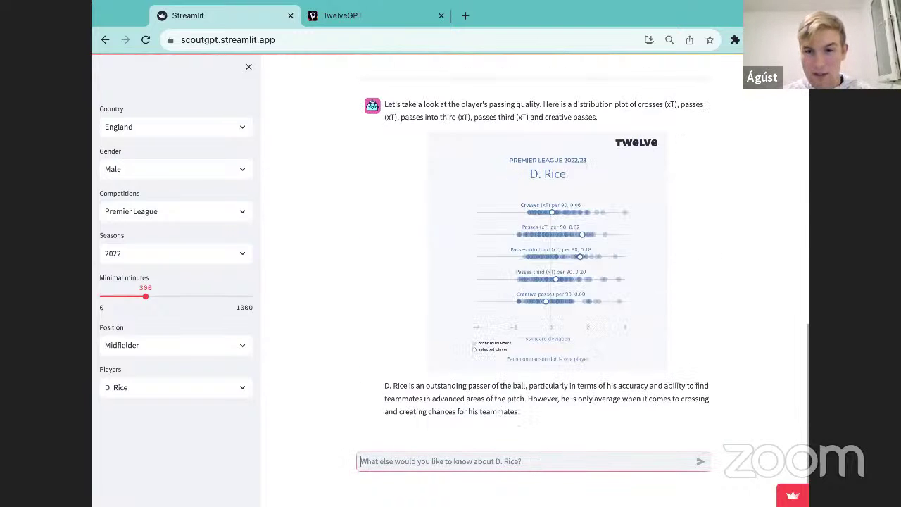
text(What)
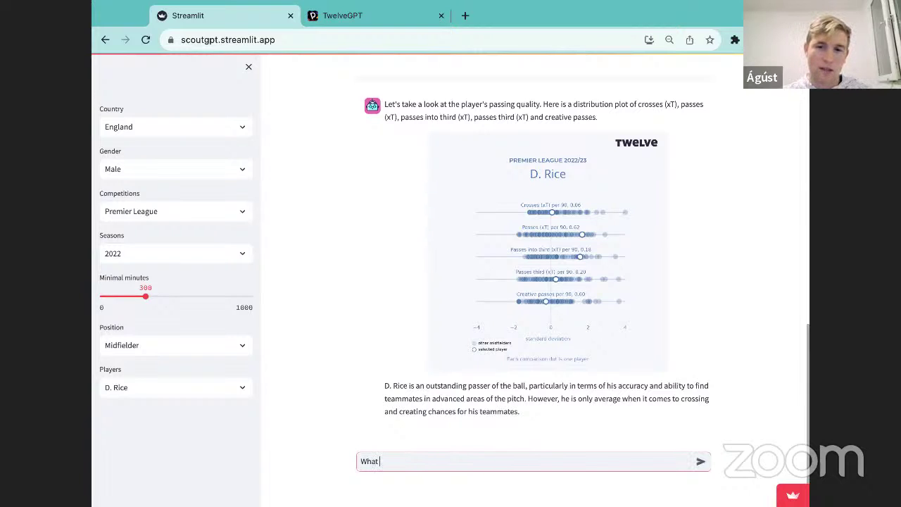
text( does)
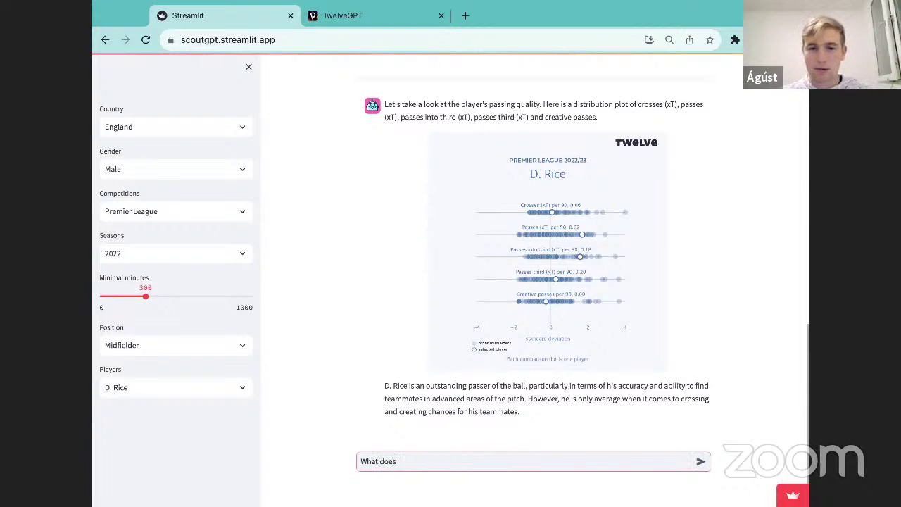
key(BackSpace)
key(BackSpace)
key(BackSpace)
key(BackSpace)
key(BackSpace)
text(is cre)
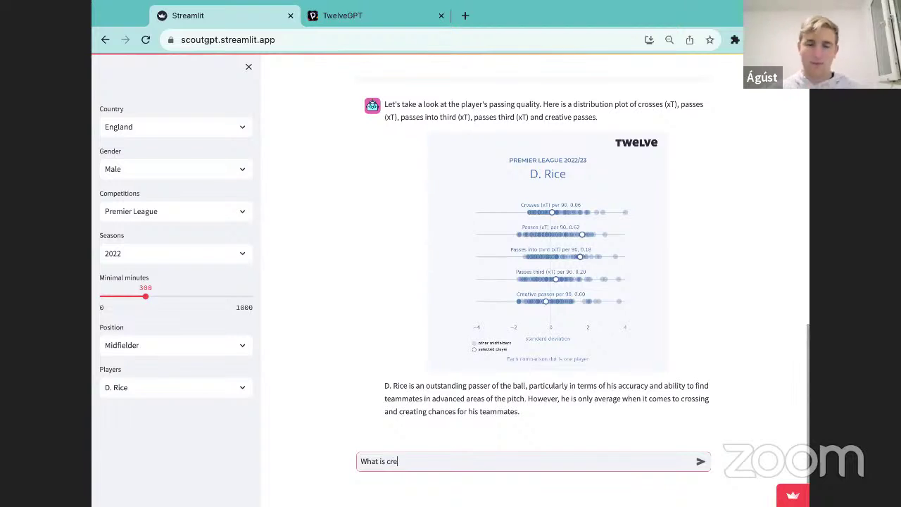
text(ative passes?)
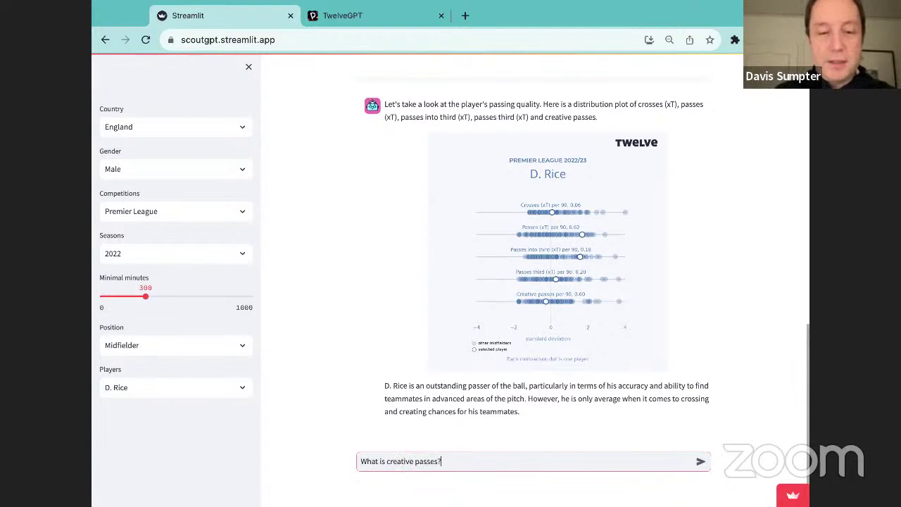
key(Return)
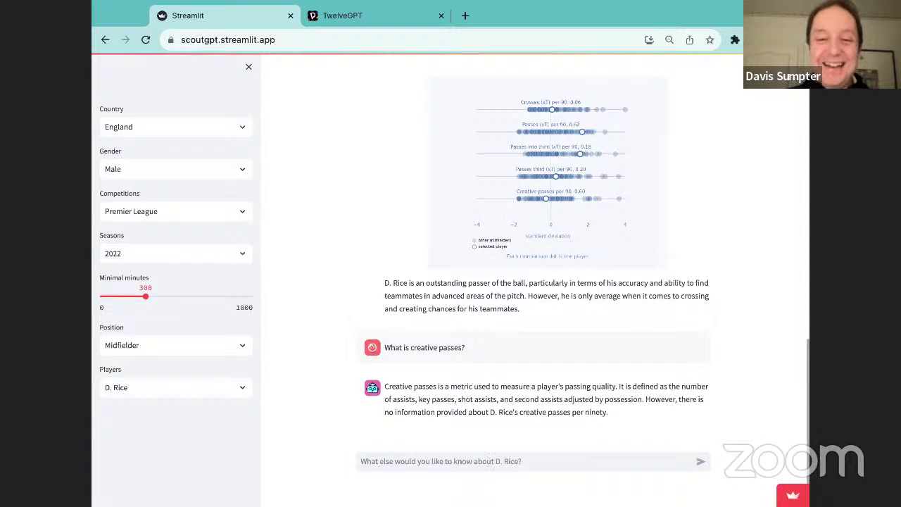
click(539, 462)
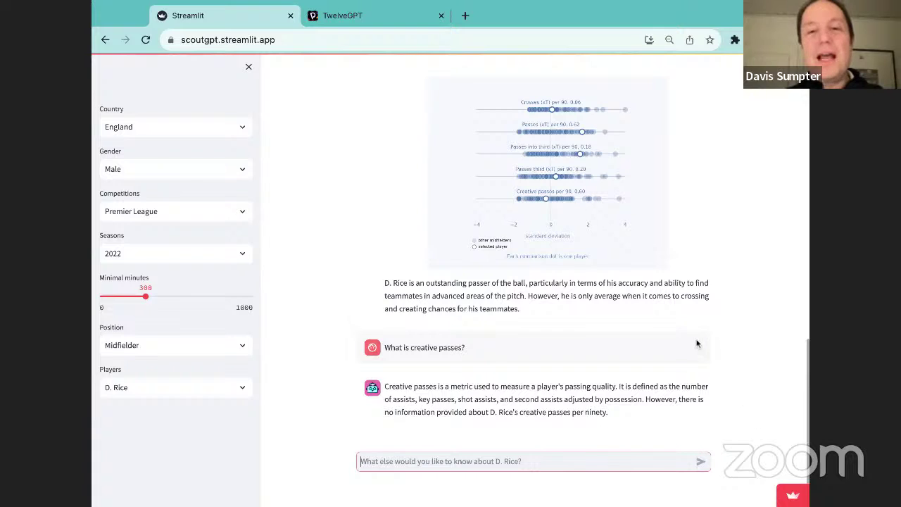
scroll(697, 343, up, 2)
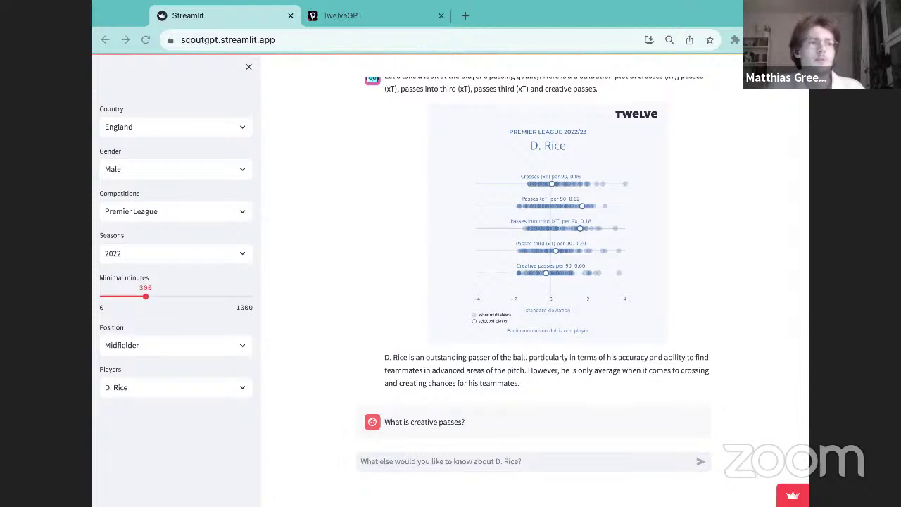
click(354, 345)
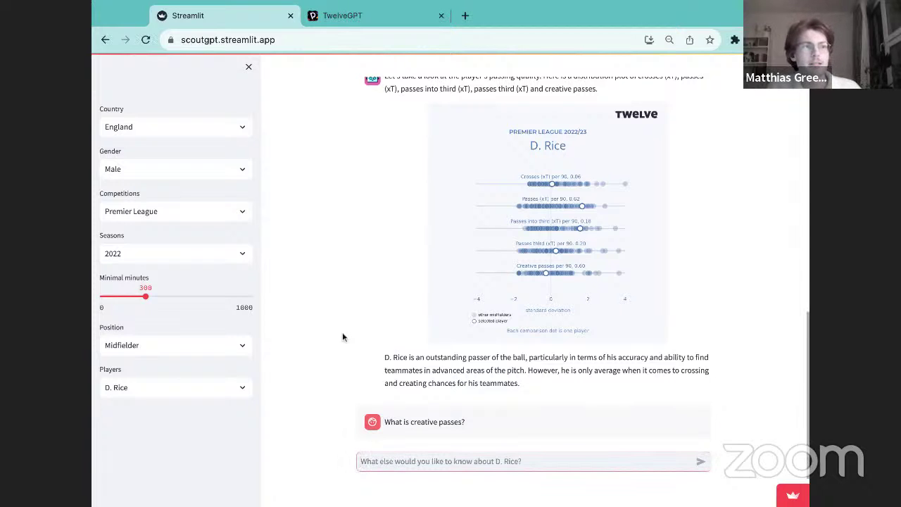
Change the position filter to Winger and generate the player summary for J. Bowen
click(199, 386)
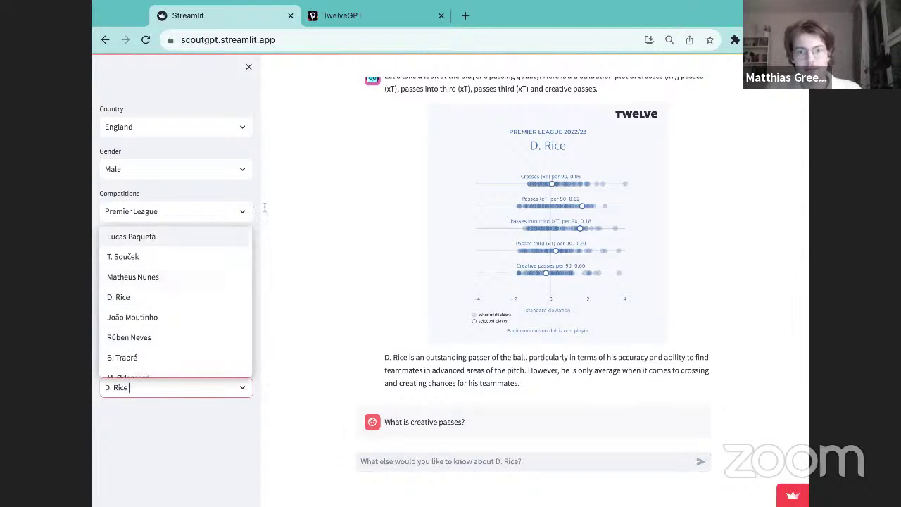
click(286, 230)
click(172, 343)
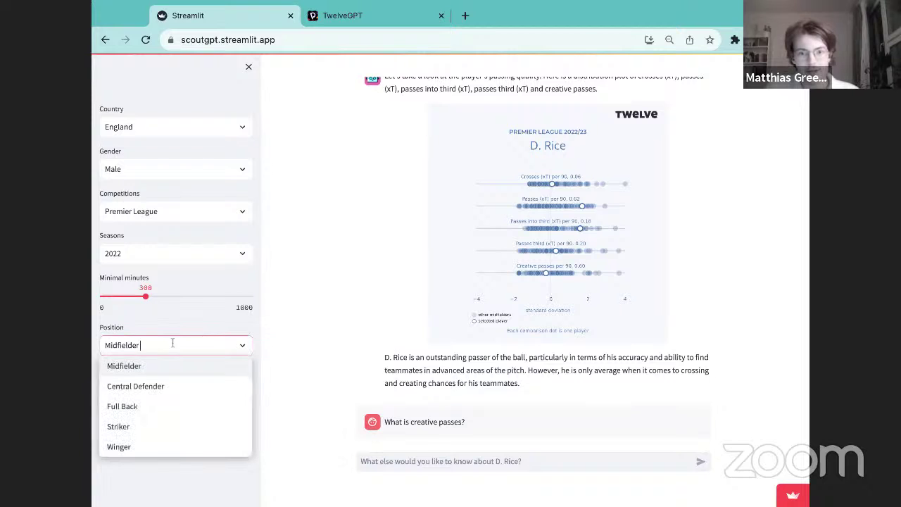
click(161, 447)
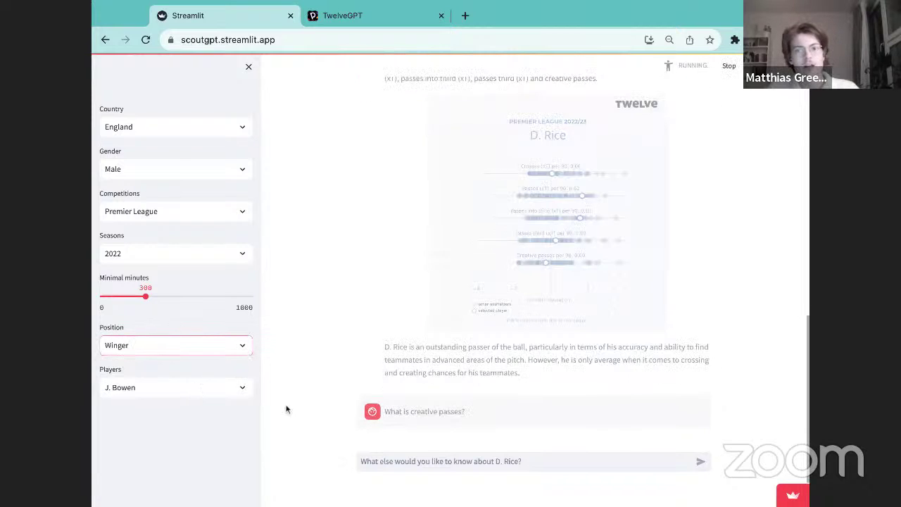
scroll(368, 368, down, 2)
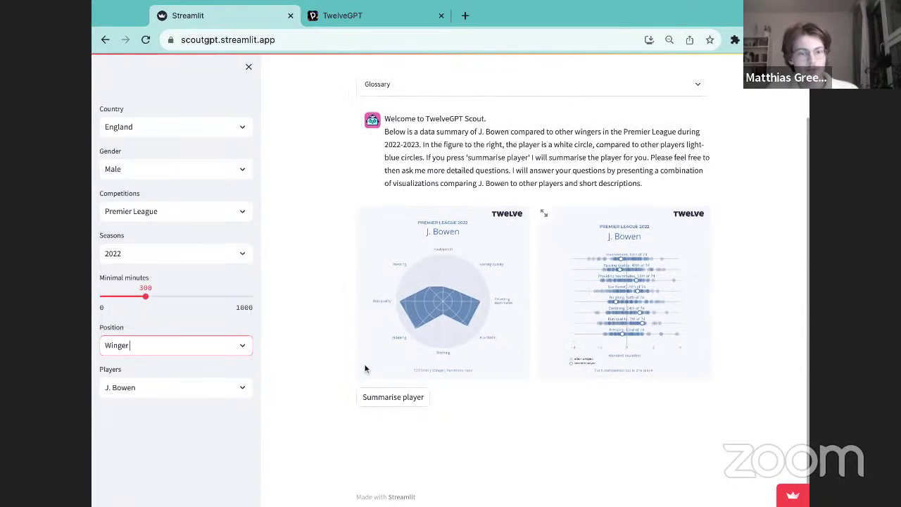
click(385, 398)
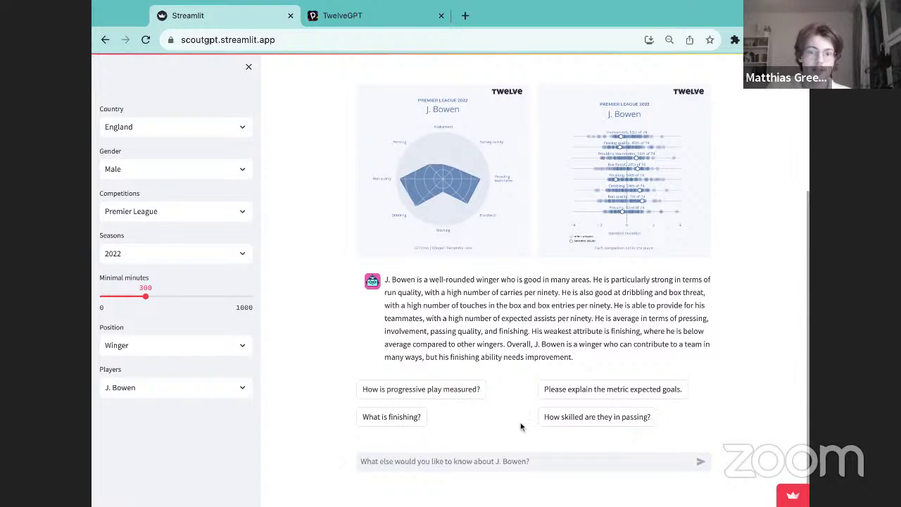
View J. Bowen's overview distribution plot at full size and return to the chat
click(471, 461)
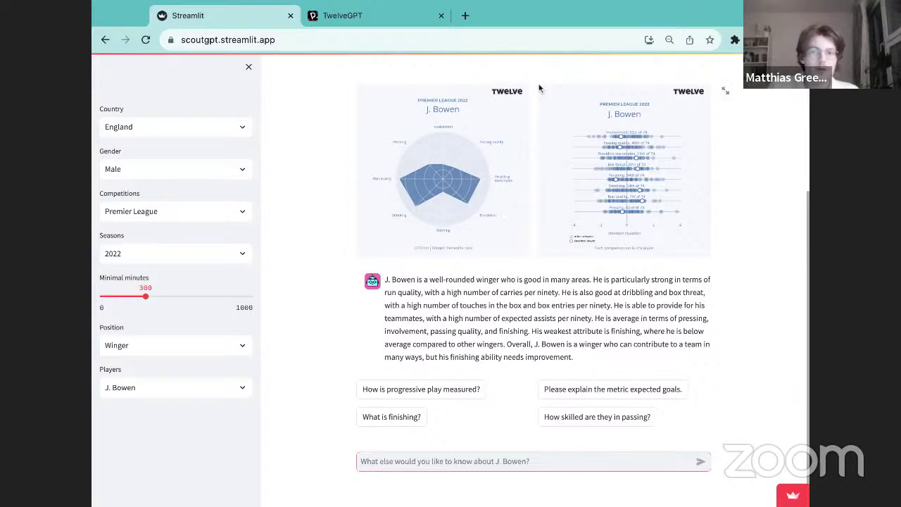
click(725, 94)
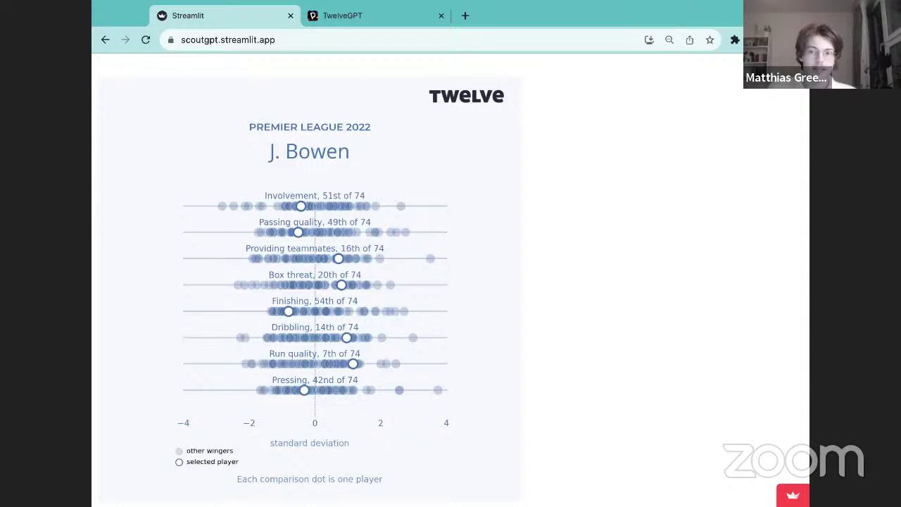
click(725, 90)
Ask the chat assistant "Why is his finishing poor?" and examine the finishing distribution plot and text in its answer
click(480, 459)
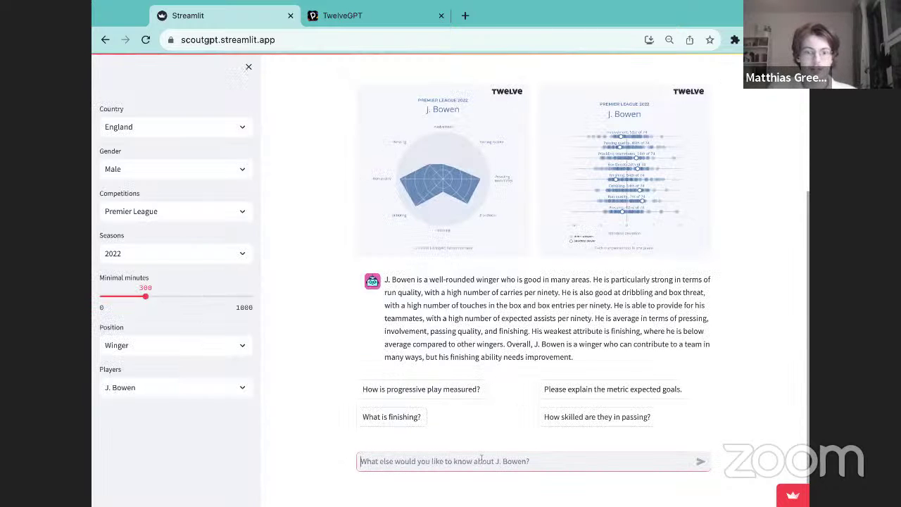
text(Why i)
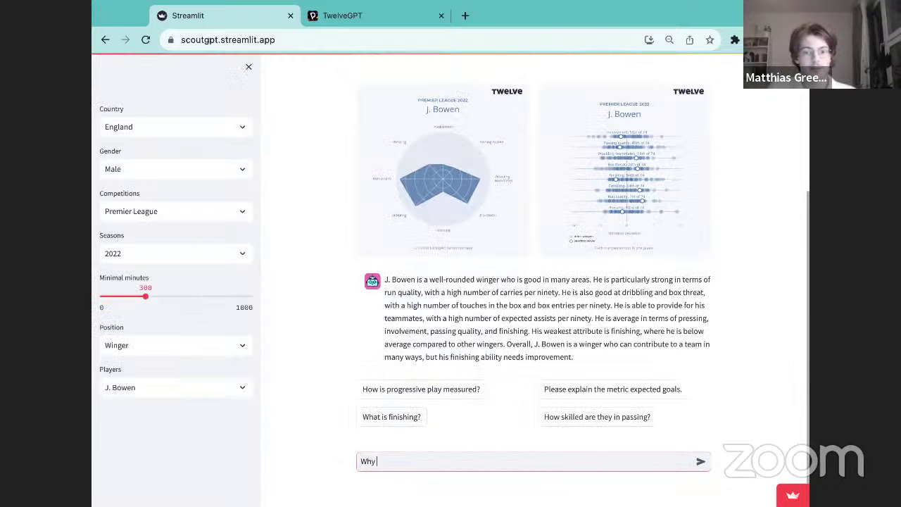
text(s h)
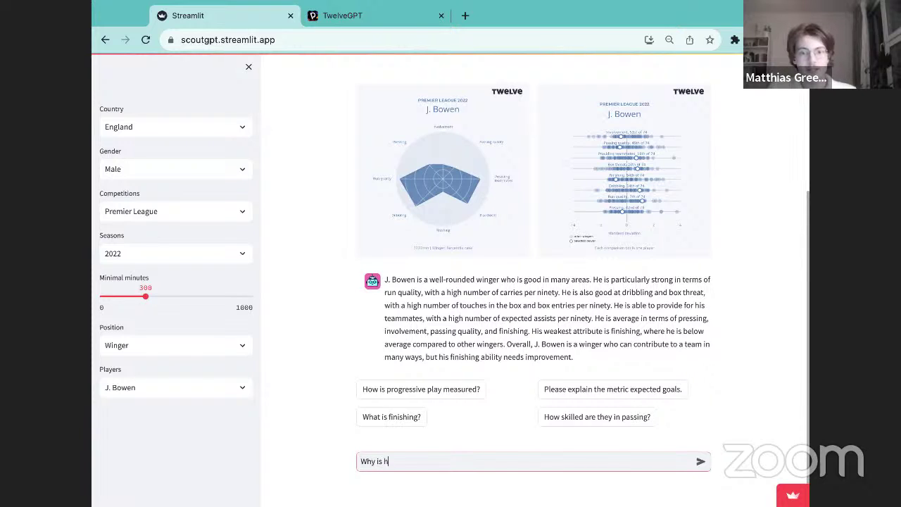
text(is fini)
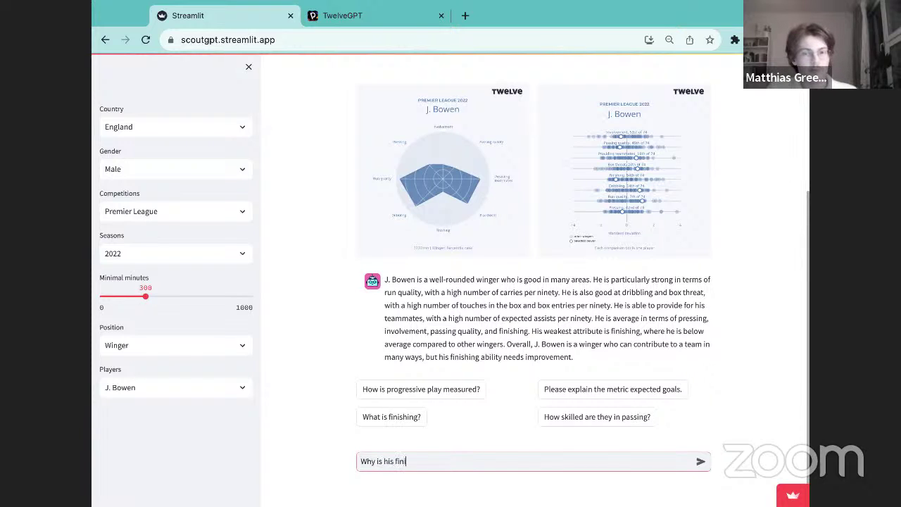
text(shing poor?)
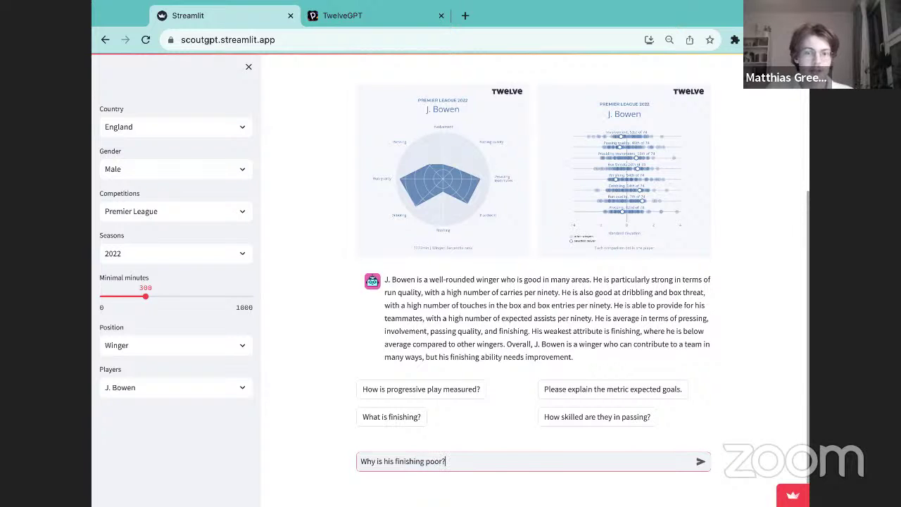
key(Return)
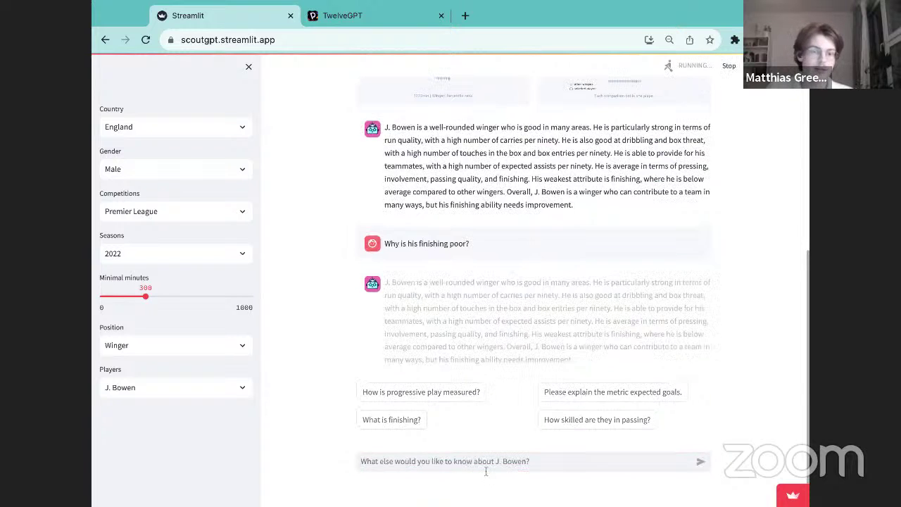
click(606, 472)
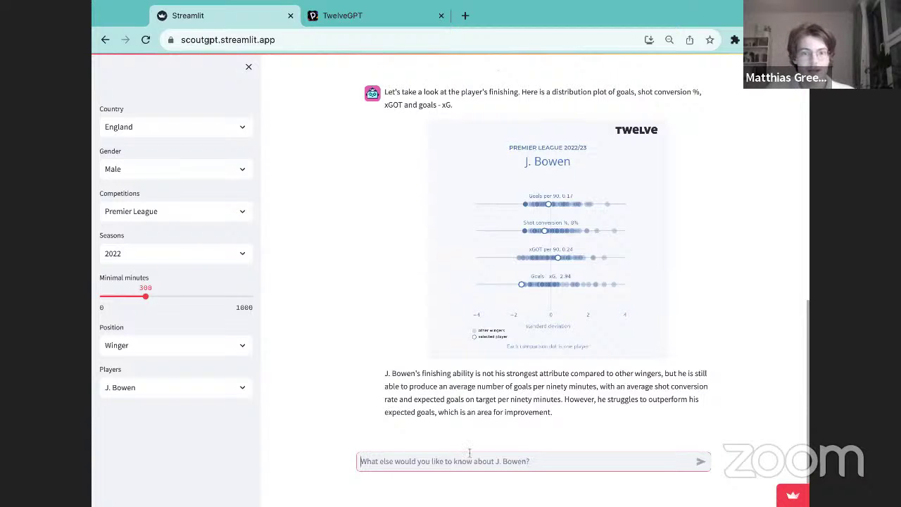
scroll(492, 386, up, 3)
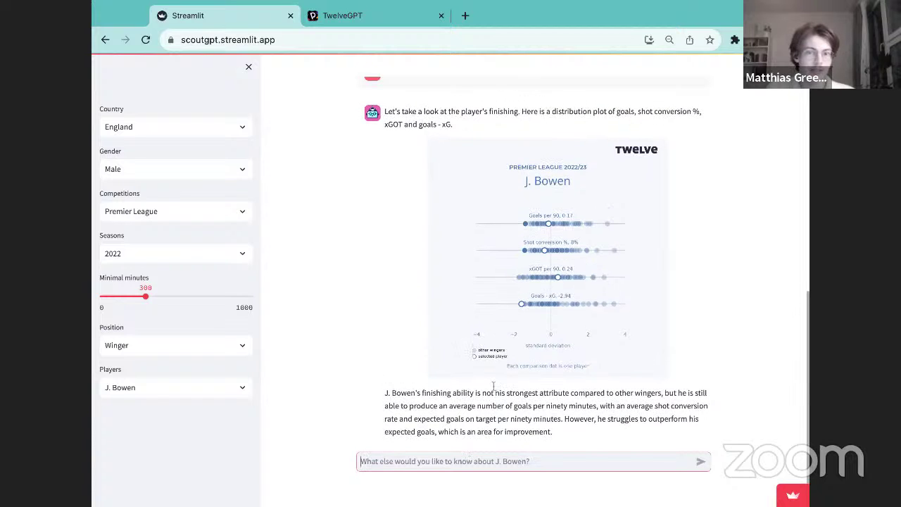
scroll(493, 386, up, 1)
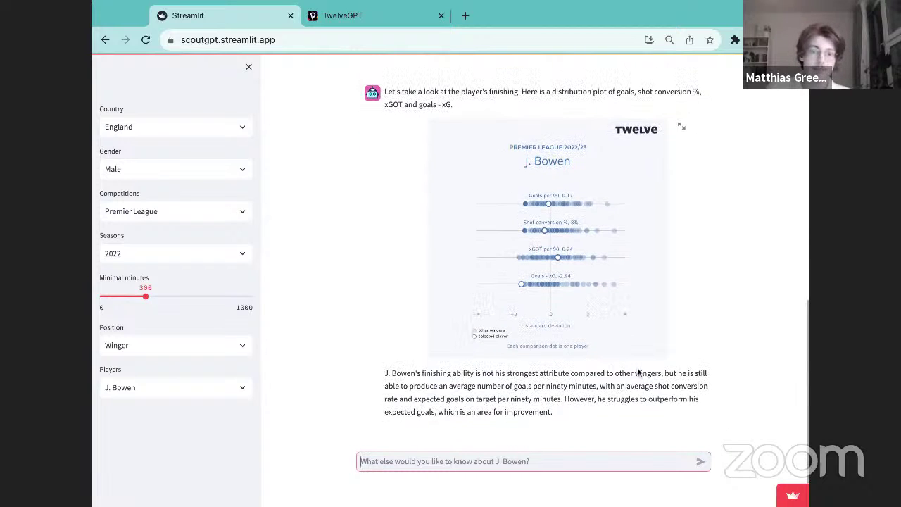
scroll(633, 282, up, 1)
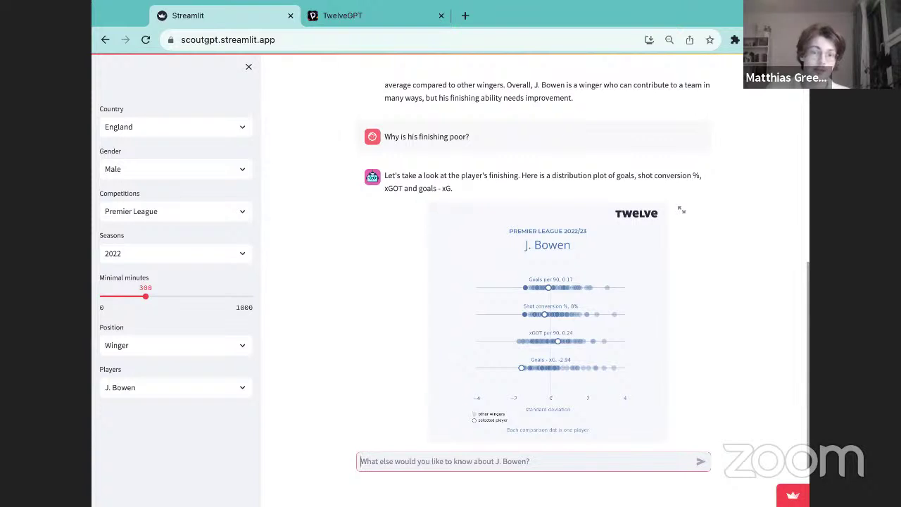
scroll(624, 419, down, 1)
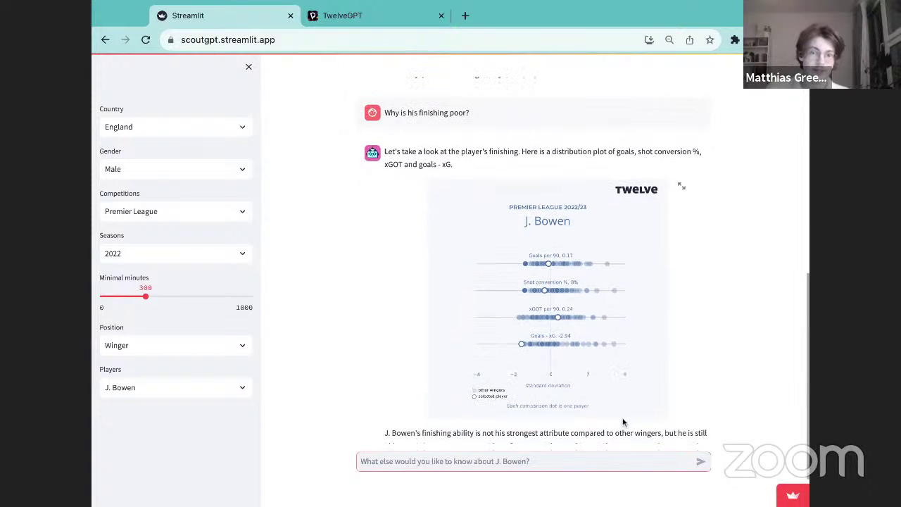
scroll(623, 422, down, 1)
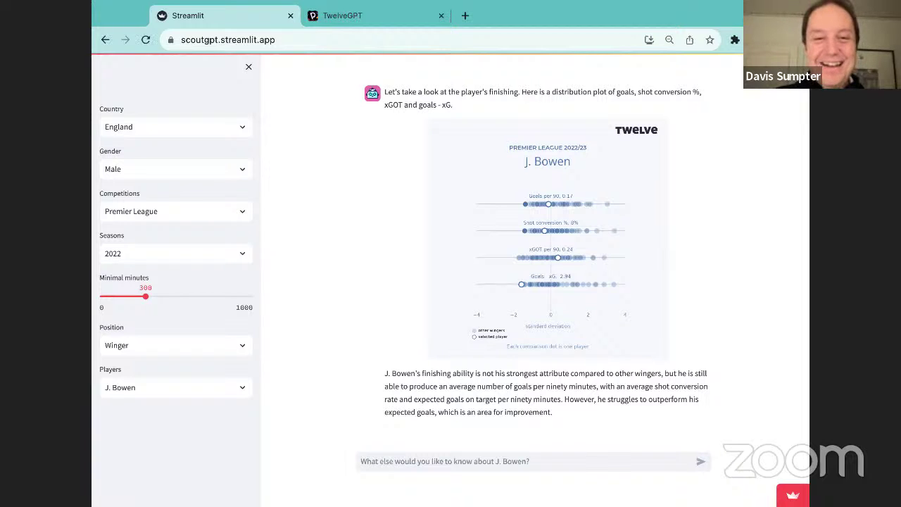
Set the player filters to Argentina, the Primera Nacional competition, season 2022 and position Winger
click(156, 133)
click(164, 188)
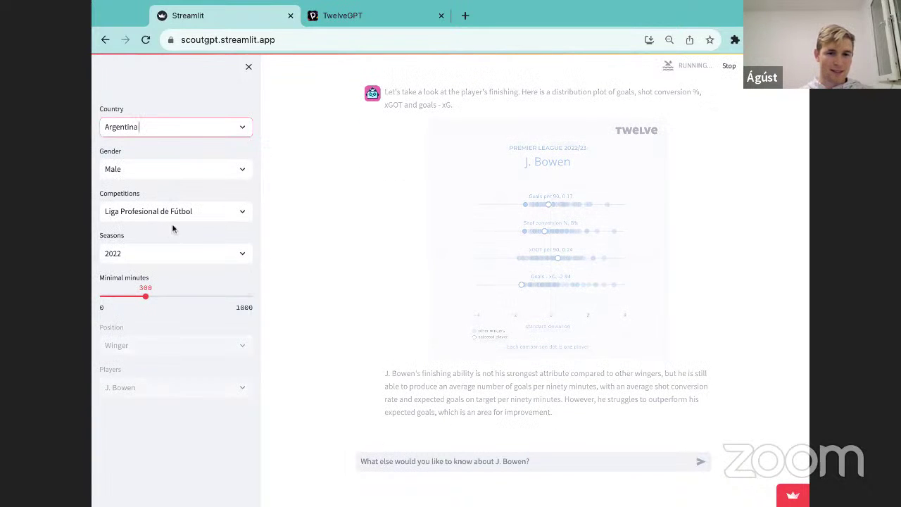
click(174, 212)
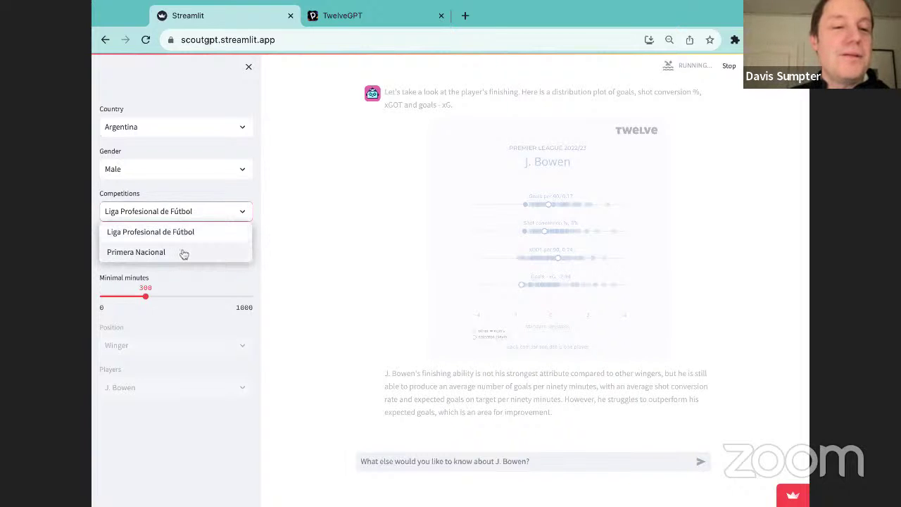
click(182, 252)
click(181, 254)
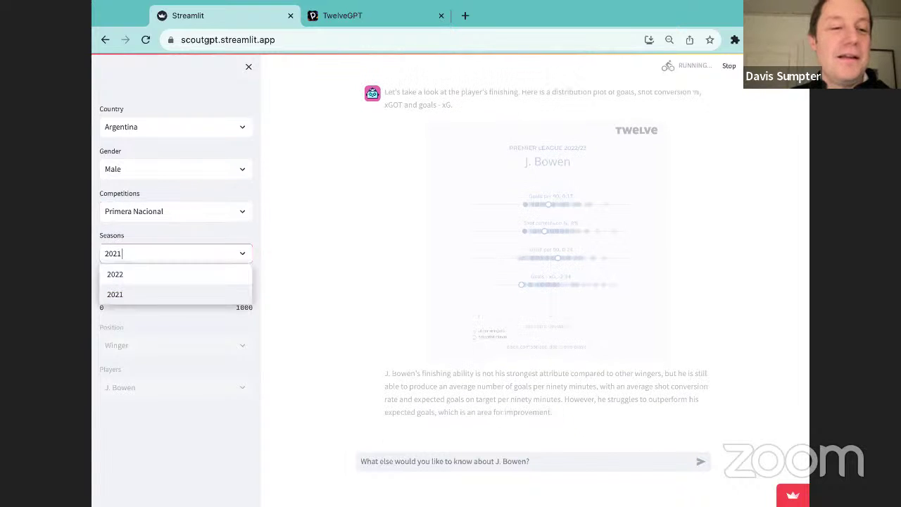
click(179, 275)
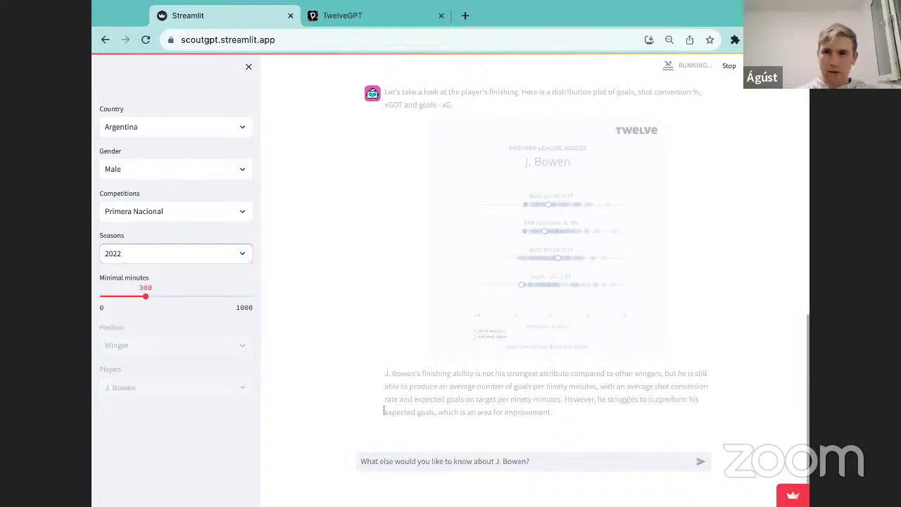
click(169, 344)
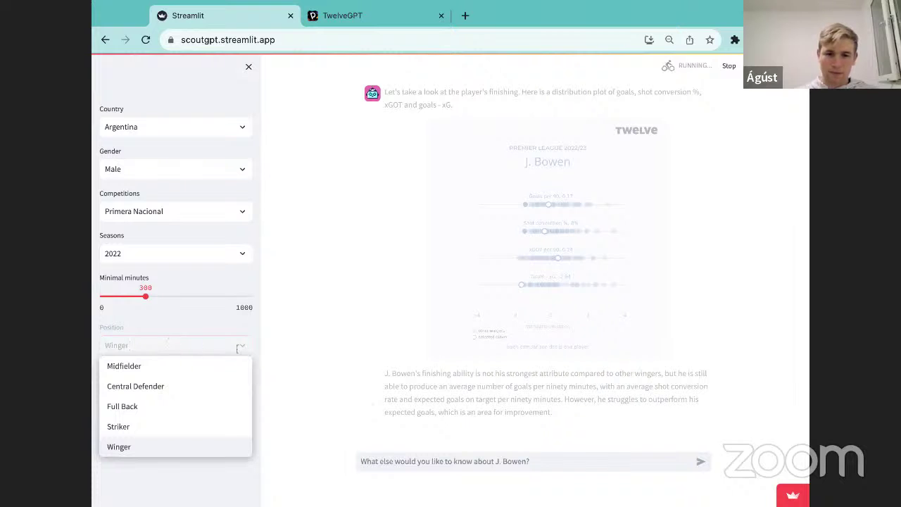
click(161, 447)
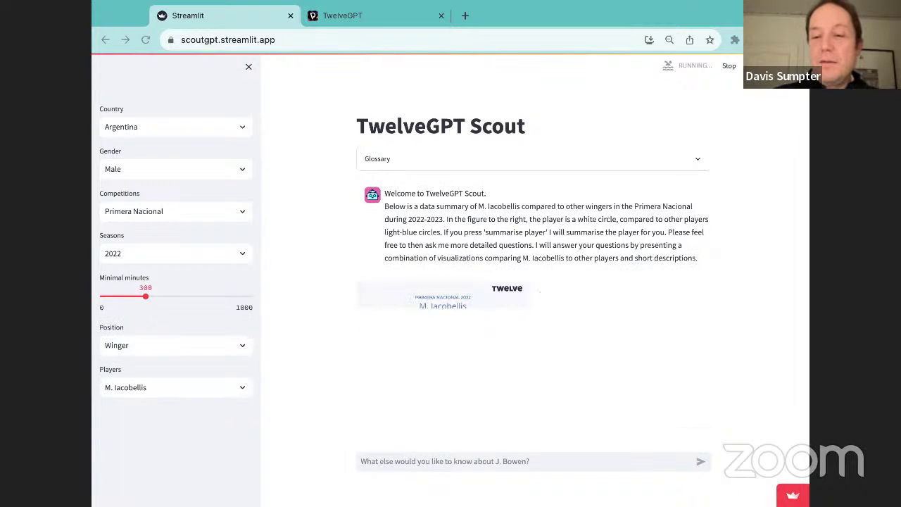
click(177, 386)
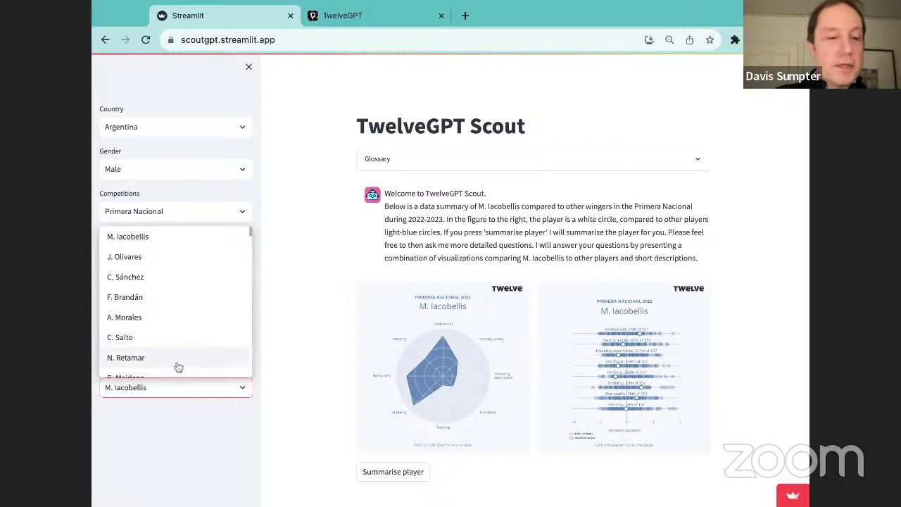
text(san)
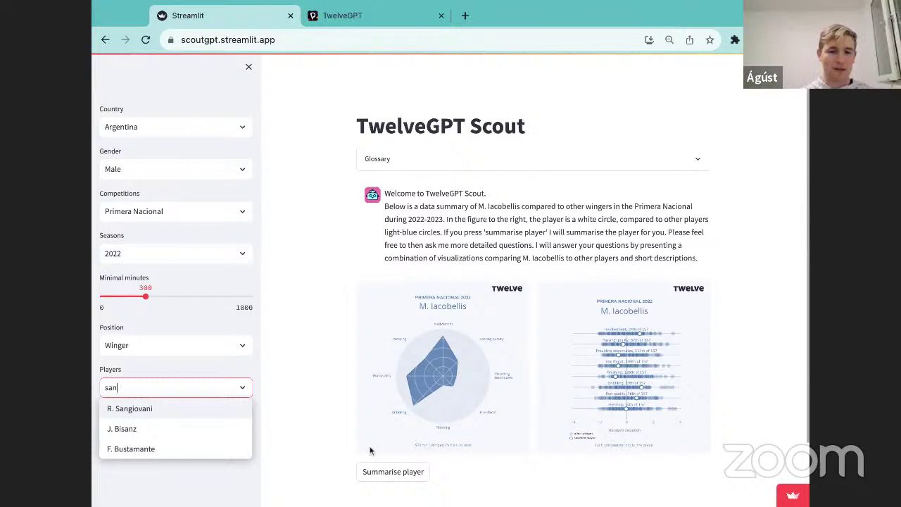
key(BackSpace)
key(BackSpace)
key(BackSpace)
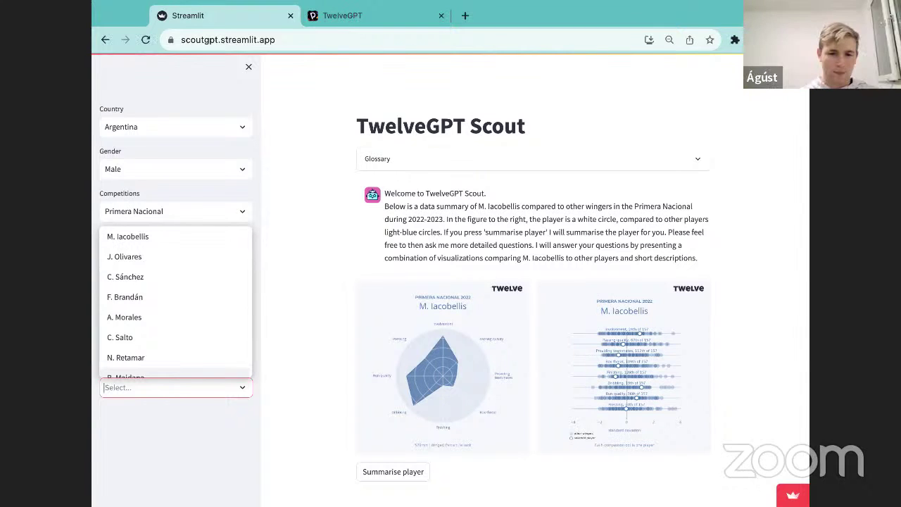
click(199, 210)
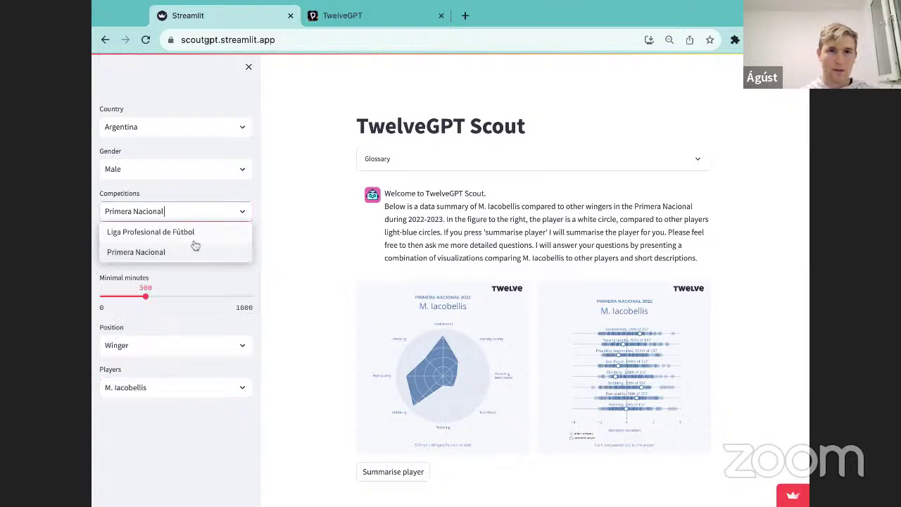
Find A. Batista in the player list by searching for "bat", select him and generate his player summary
click(164, 386)
text(bat)
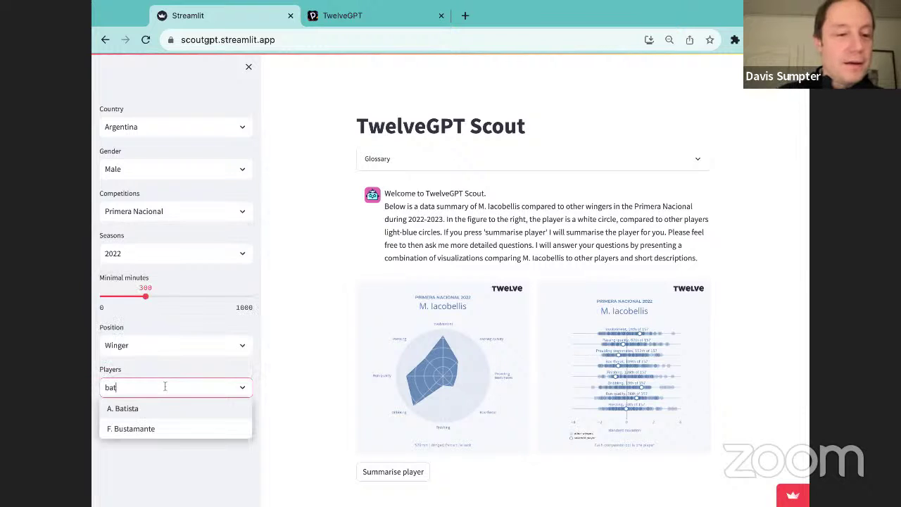
click(147, 411)
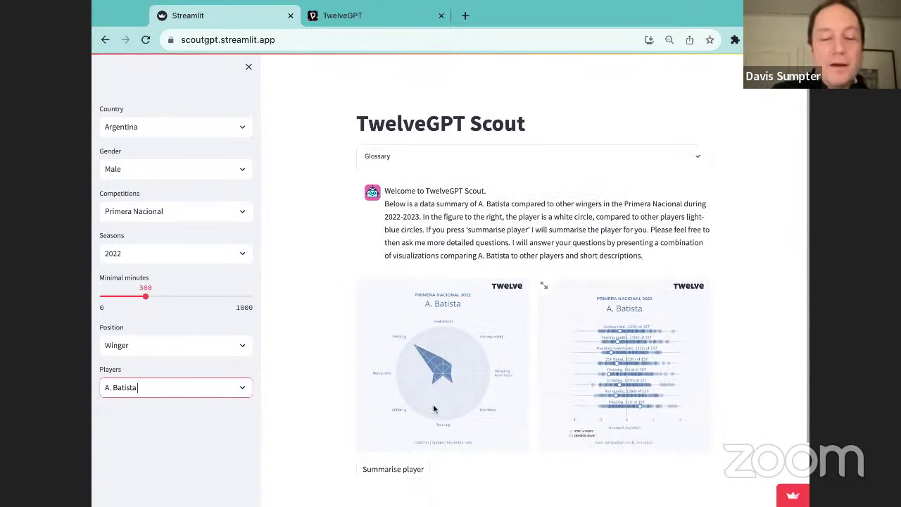
scroll(433, 403, down, 1)
click(405, 404)
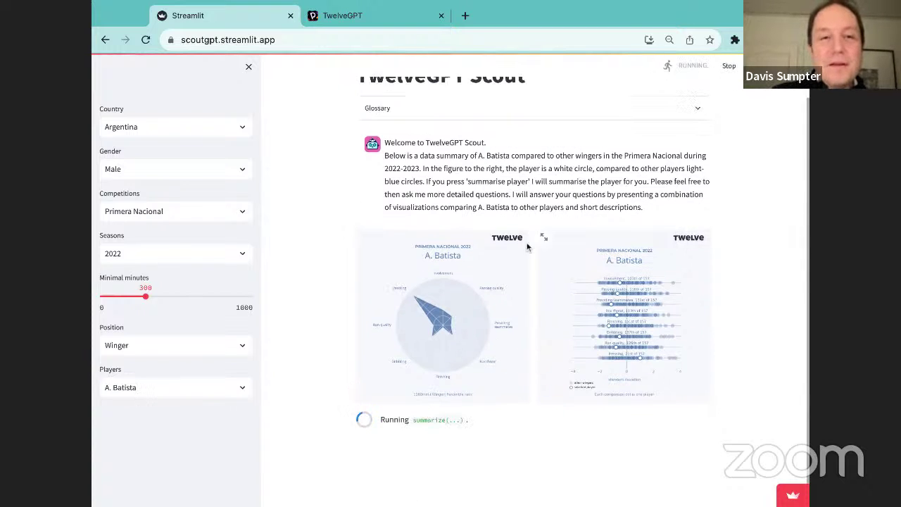
View A. Batista's radar plot at full size, close it and return to his summary in the chat
click(543, 238)
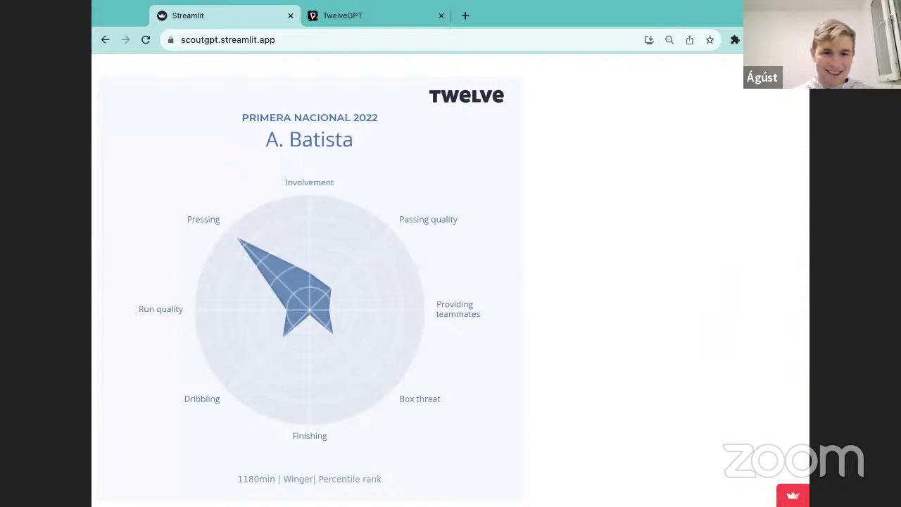
key(Escape)
click(732, 70)
click(750, 365)
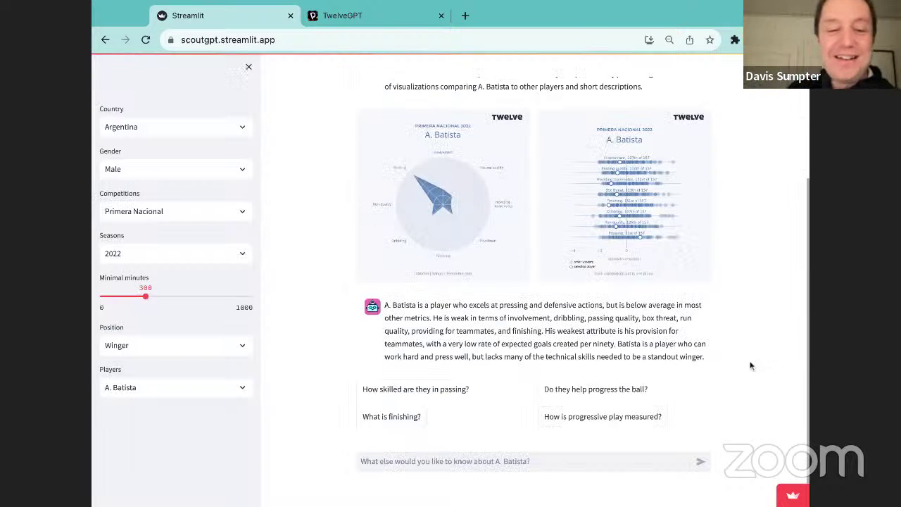
click(596, 464)
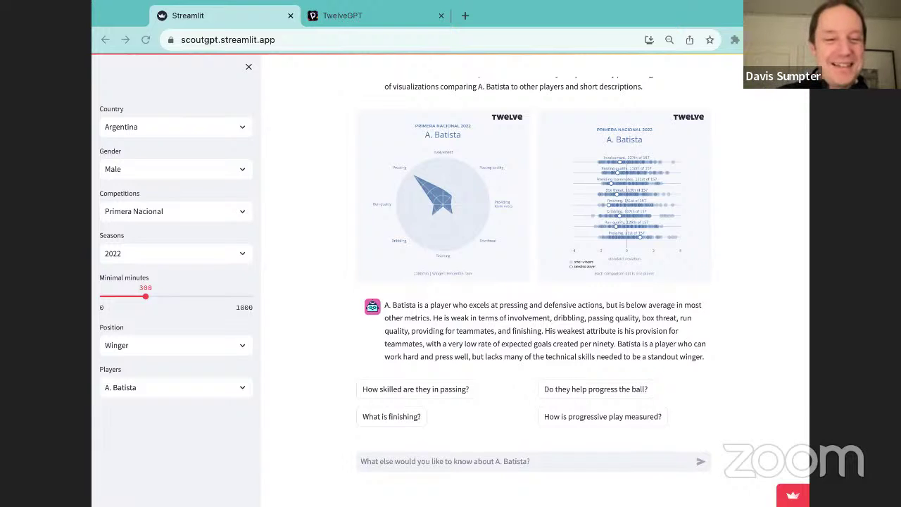
Ask the chat assistant "Could you tell me about his pressing" and view the pressing distribution plot in its answer
click(416, 457)
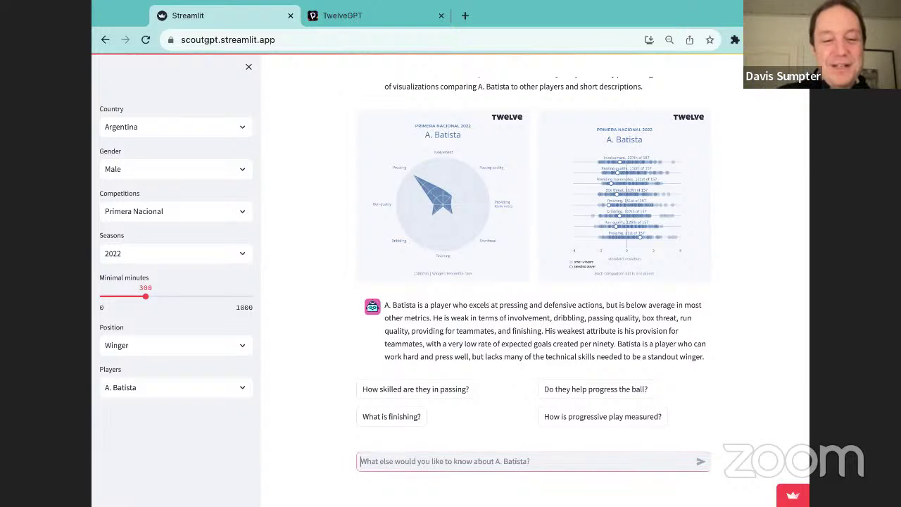
text(Could you )
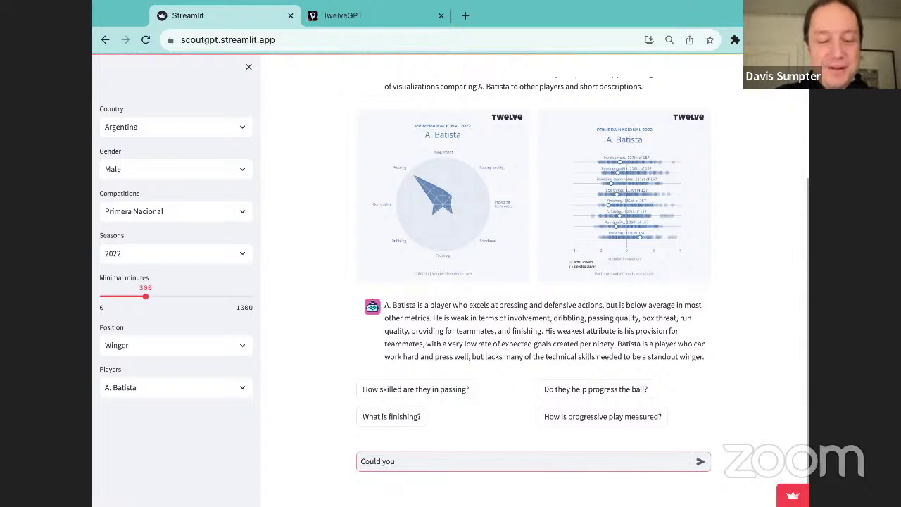
text(tell)
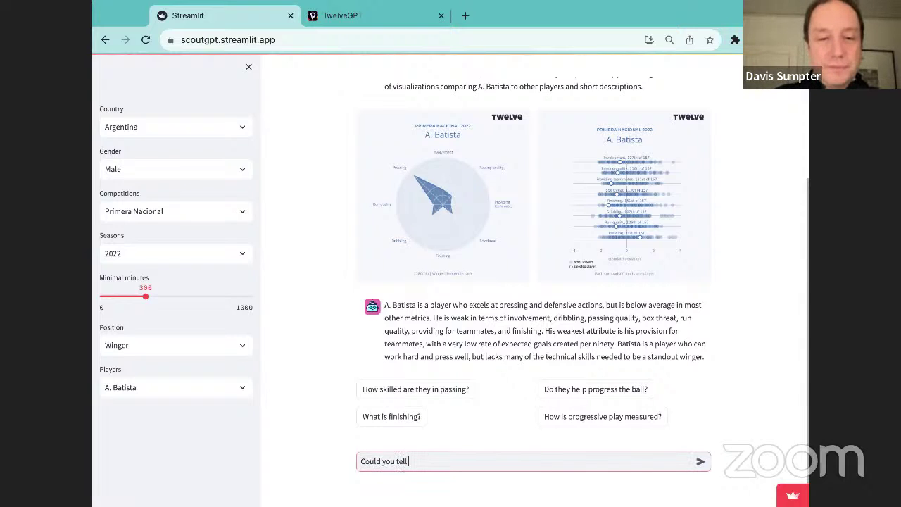
text( me about)
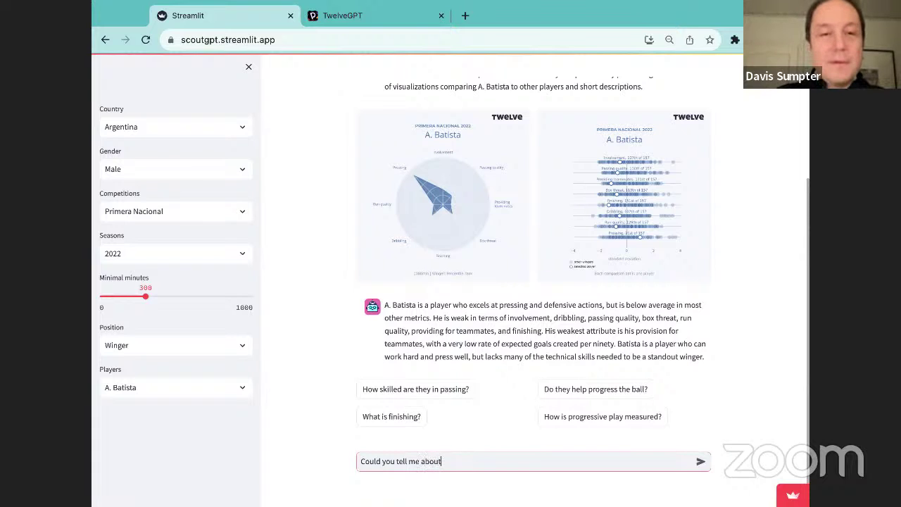
text( his)
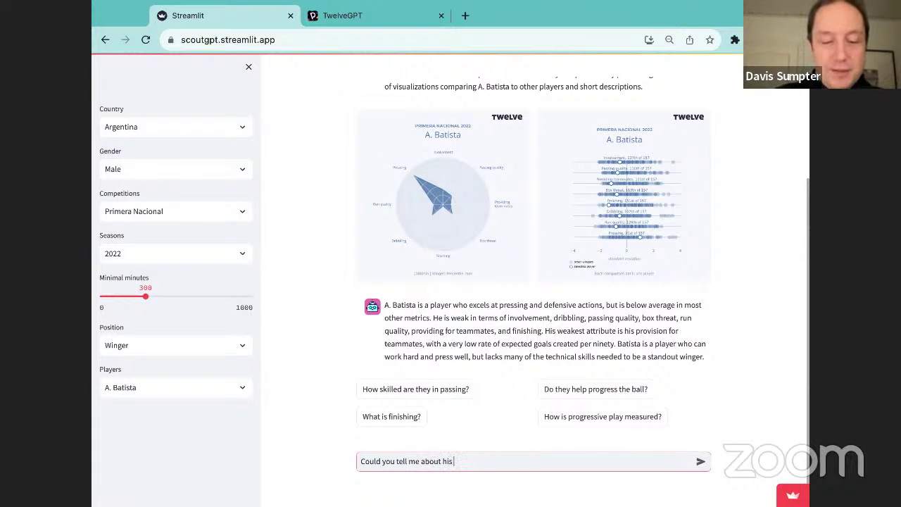
text( pressing)
key(Return)
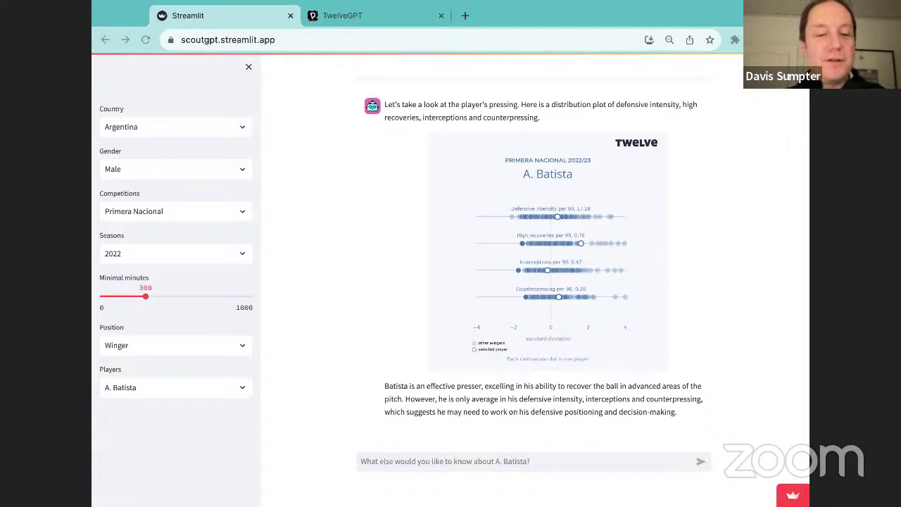
click(369, 461)
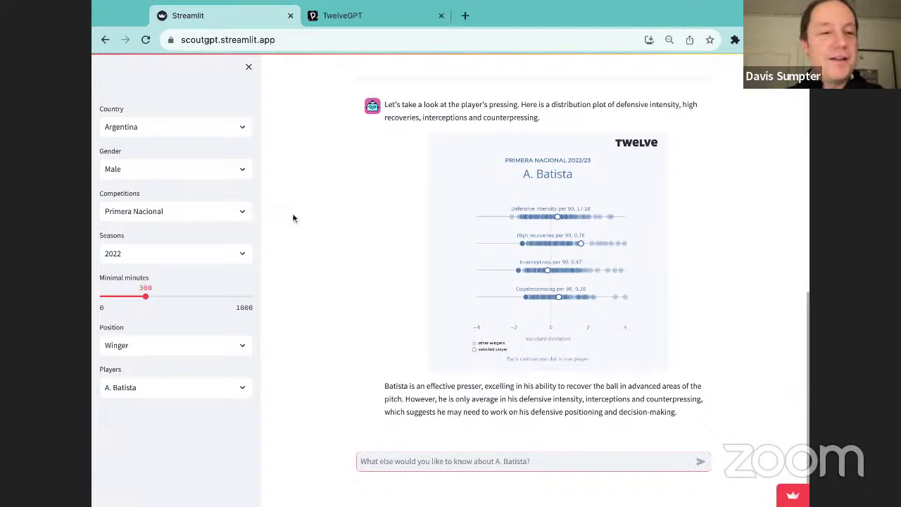
Set the player filters to the country Iceland and the season 2023
click(193, 128)
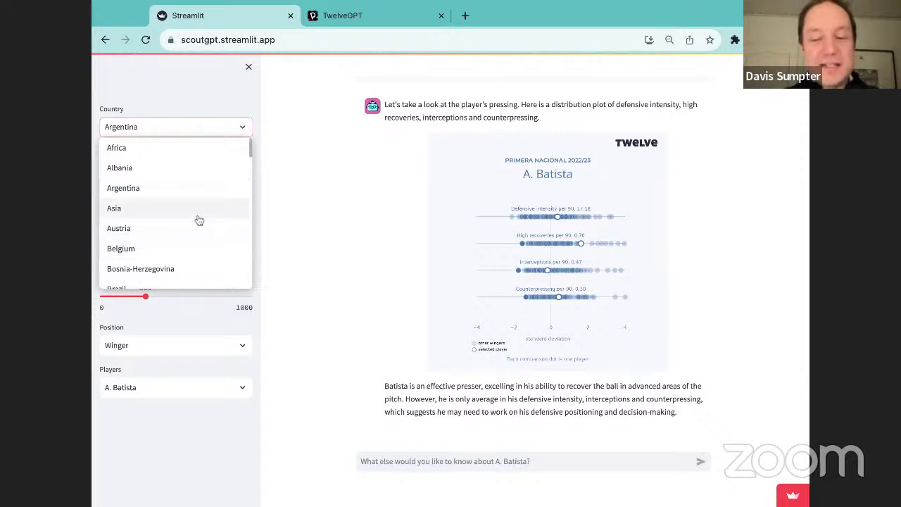
text(icel)
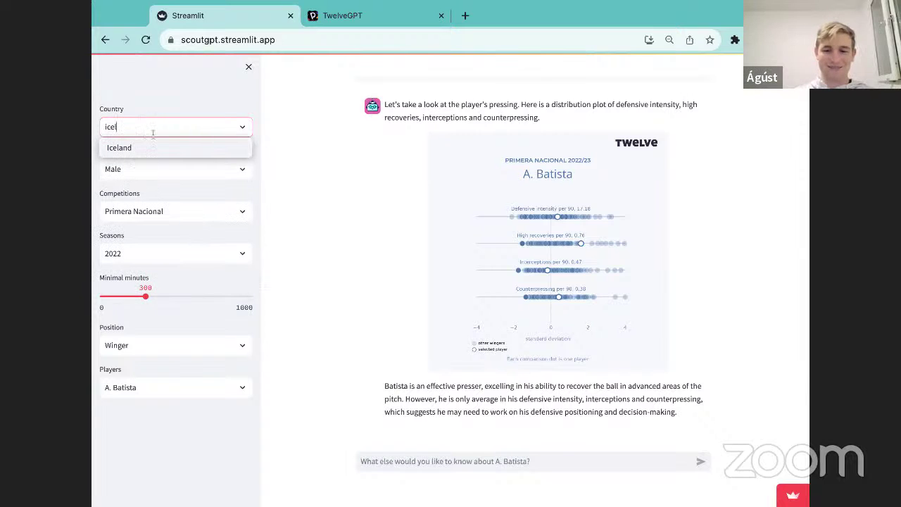
click(153, 148)
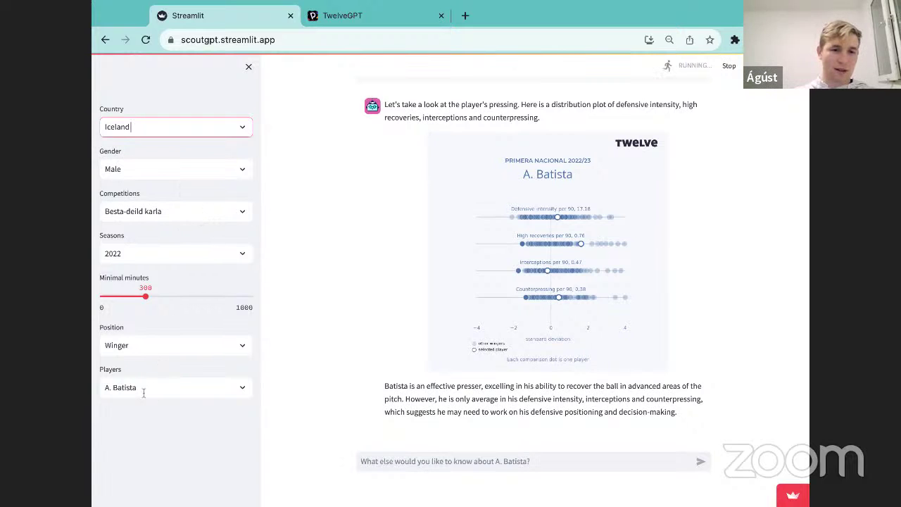
click(169, 259)
click(172, 274)
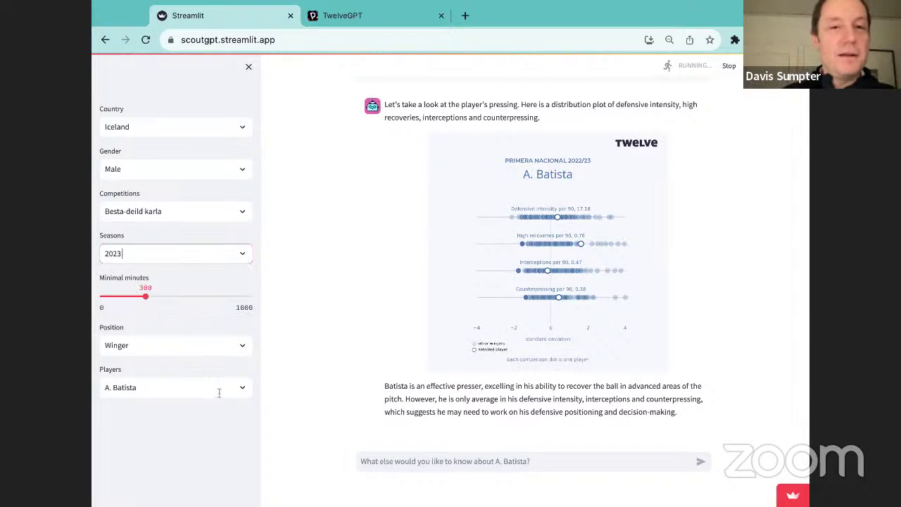
scroll(375, 303, up, 15)
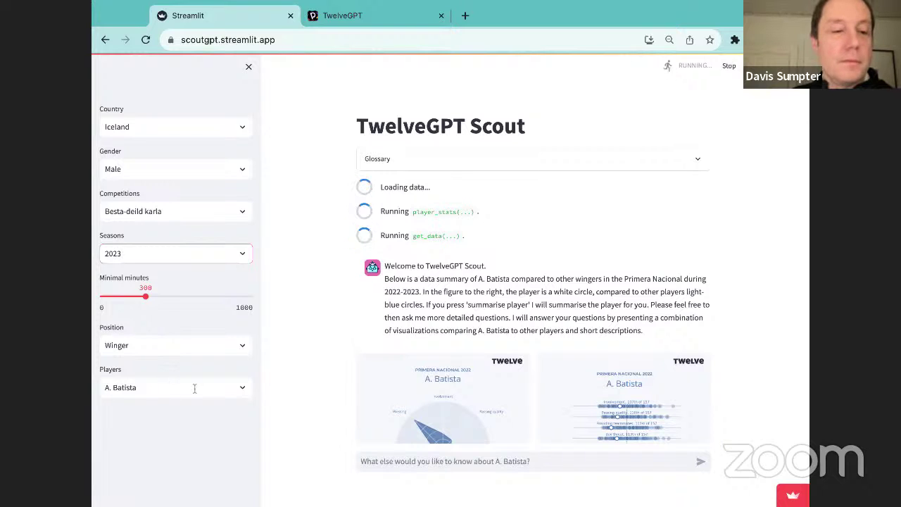
Try to change the position filter to Striker and search the player list for "at"
click(176, 345)
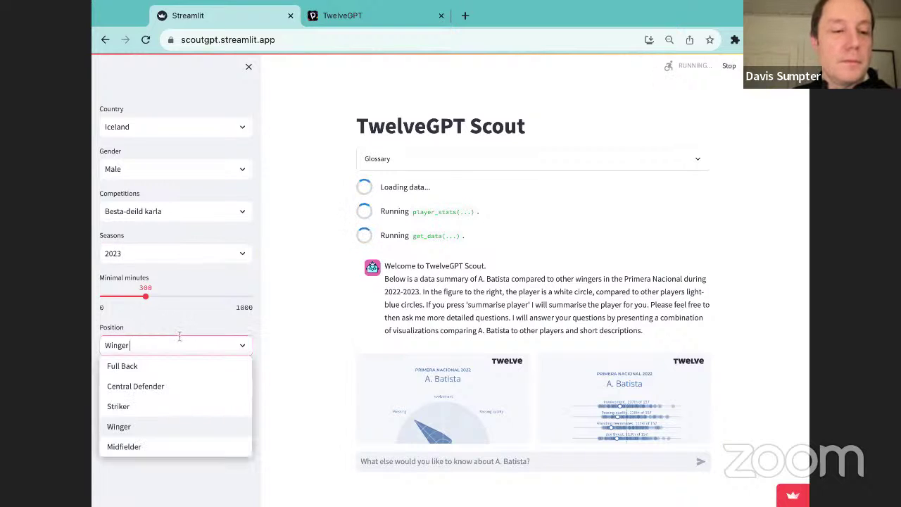
click(185, 407)
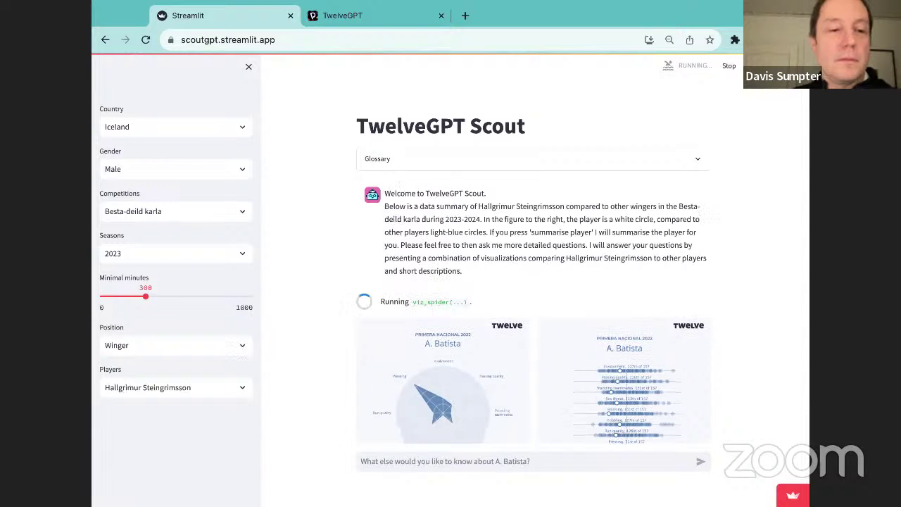
click(213, 387)
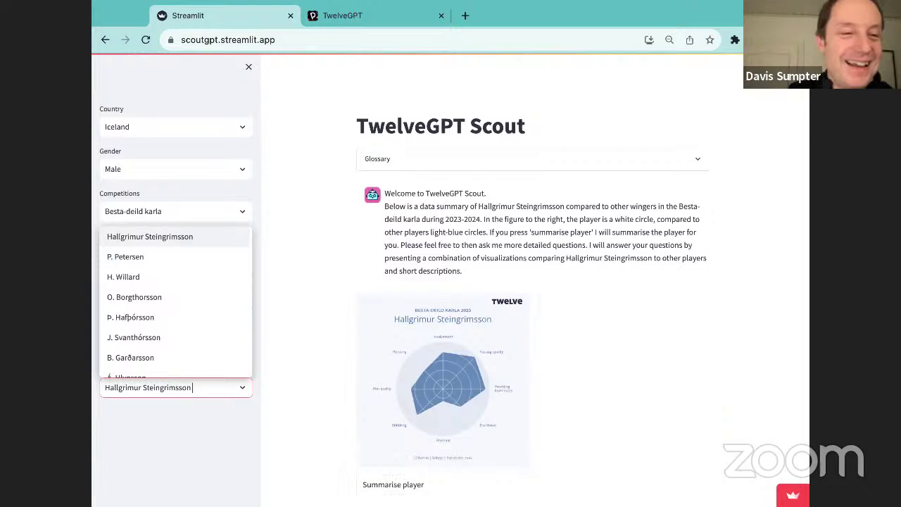
text(at)
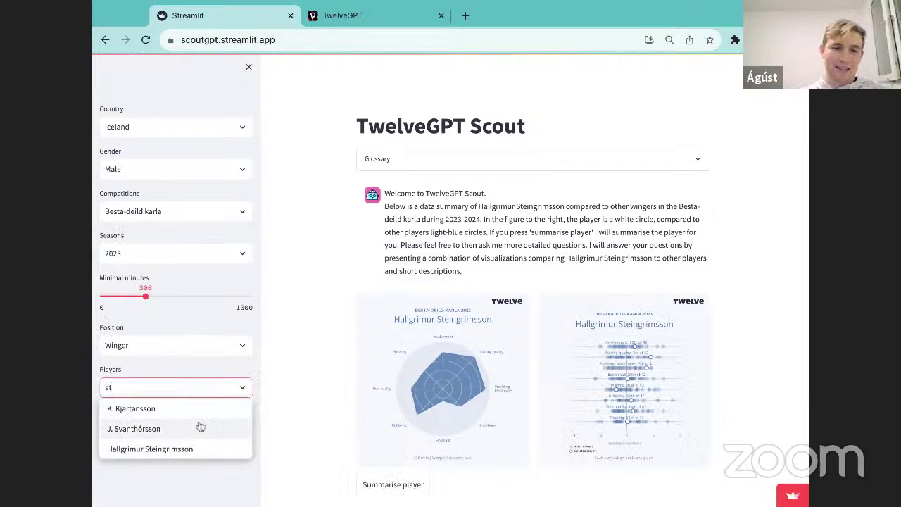
With the position set to Striker, select E. Atlason by searching for "at" and generate his player summary
click(186, 346)
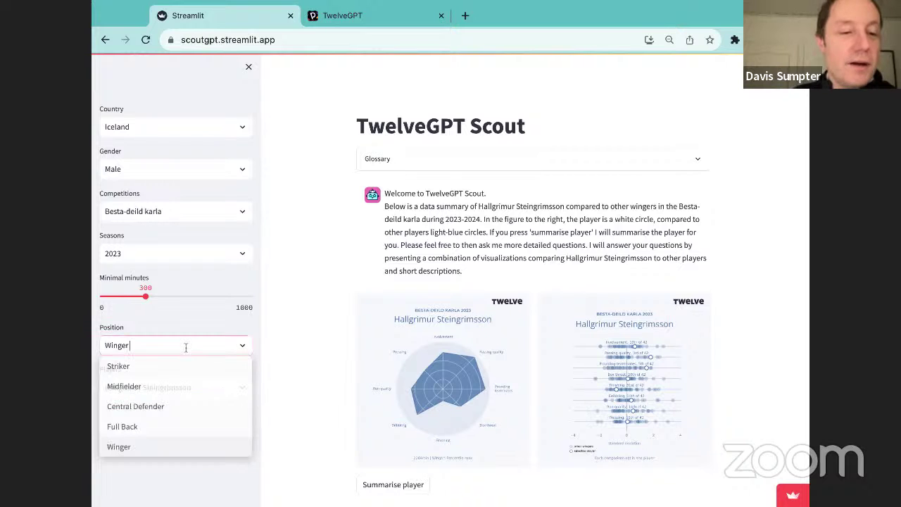
click(179, 365)
click(190, 386)
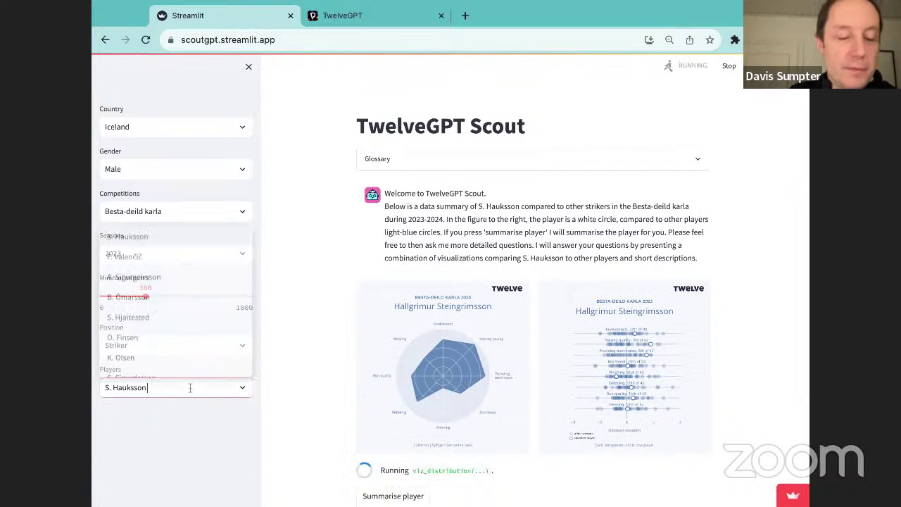
text(at)
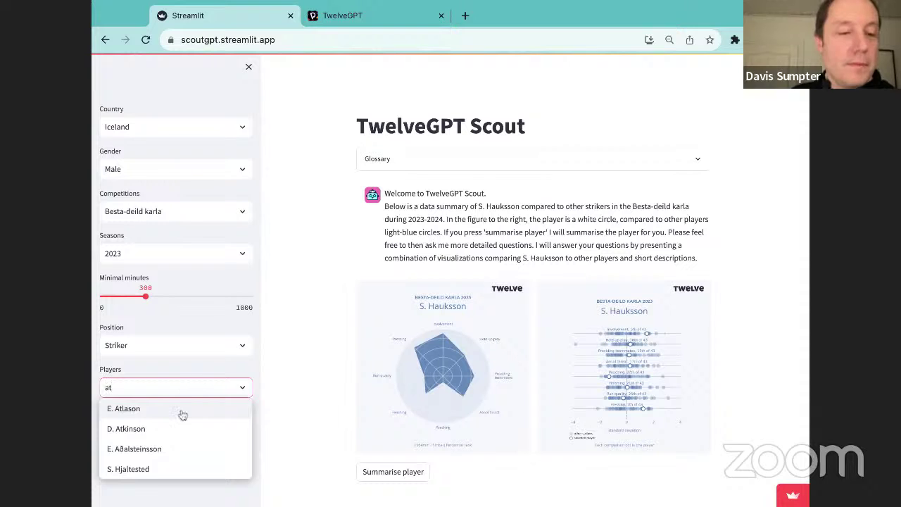
click(180, 410)
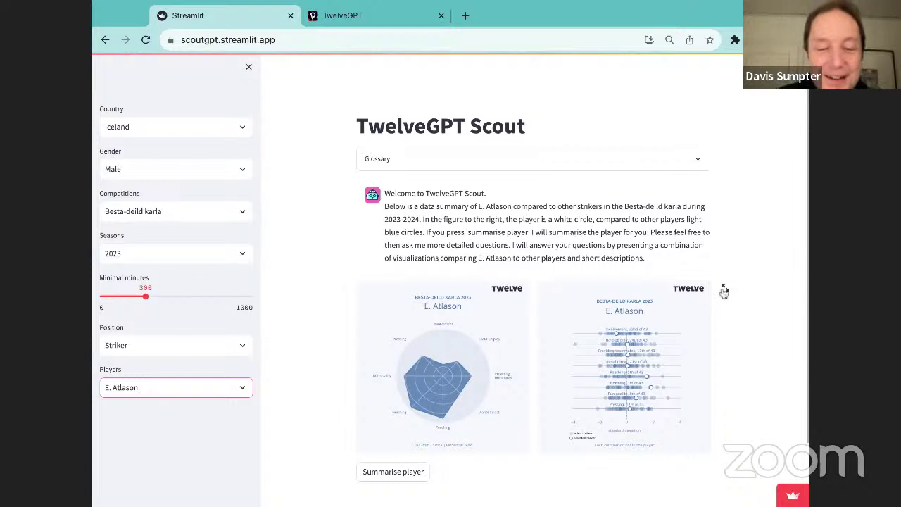
scroll(470, 398, down, 2)
click(393, 397)
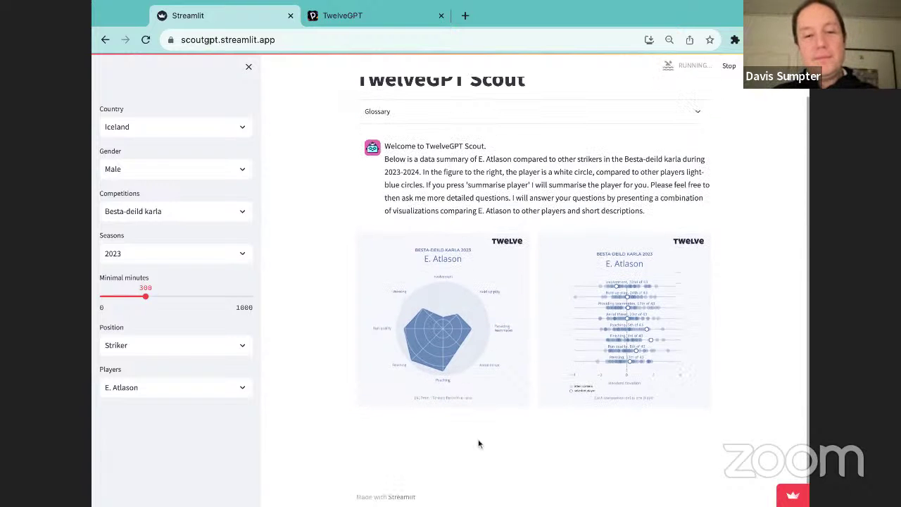
click(501, 464)
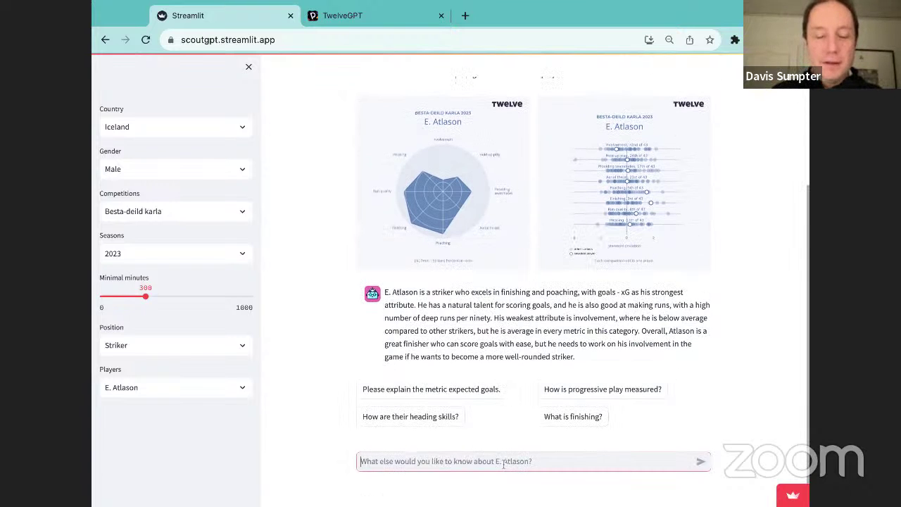
text(How is o)
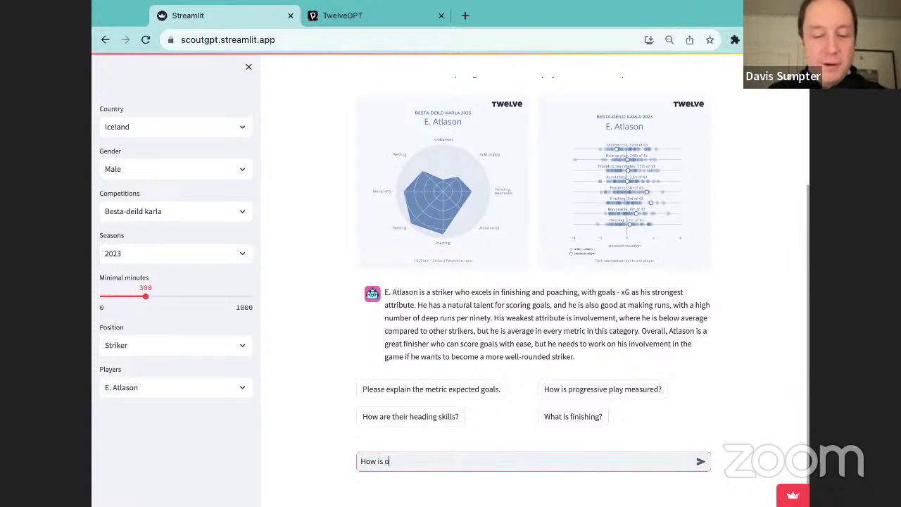
text(ld is he?)
key(Return)
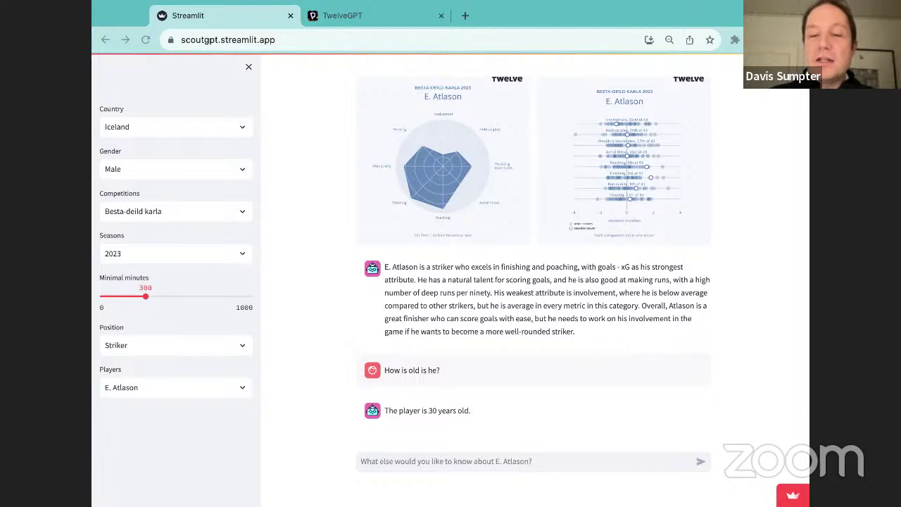
click(528, 461)
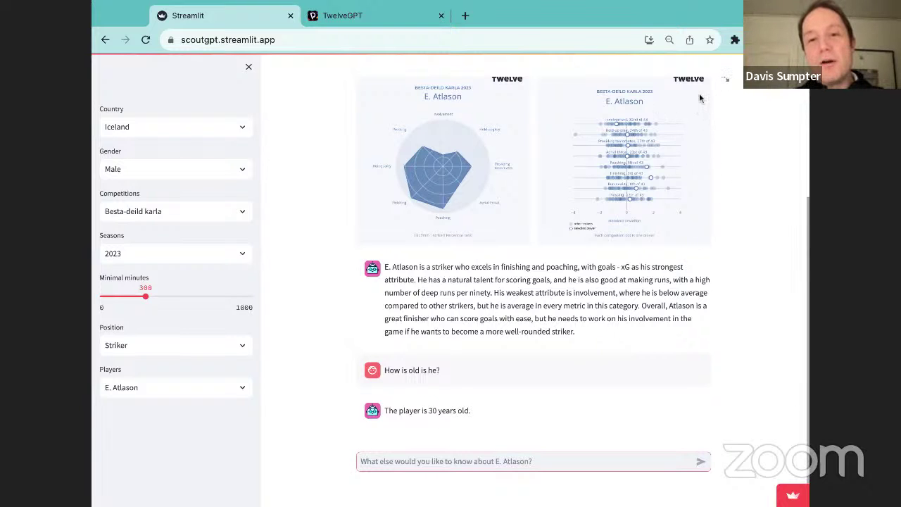
click(717, 109)
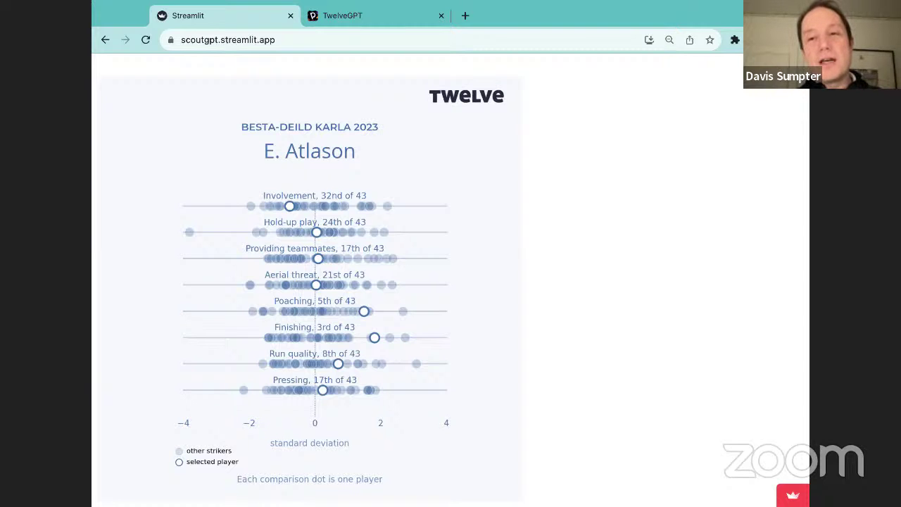
key(Escape)
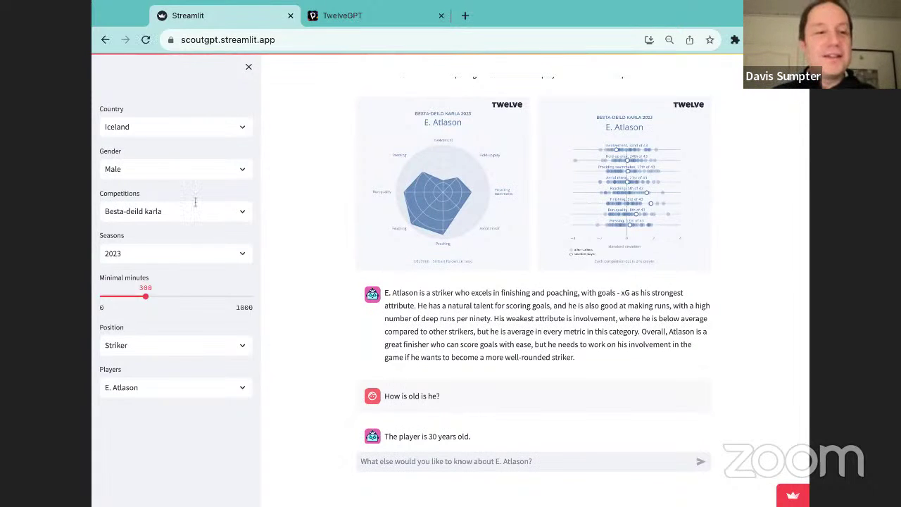
Set the player filters to the country England and the gender Female
click(191, 169)
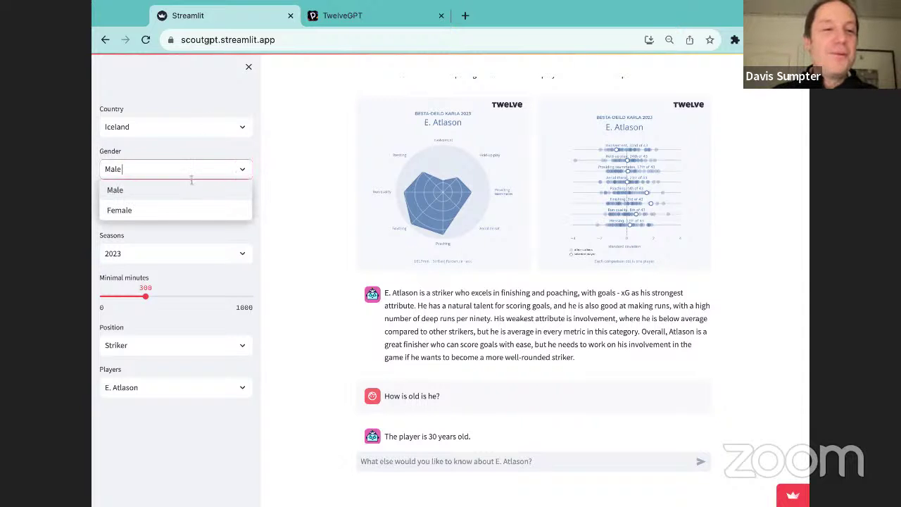
click(191, 195)
click(187, 128)
text(en)
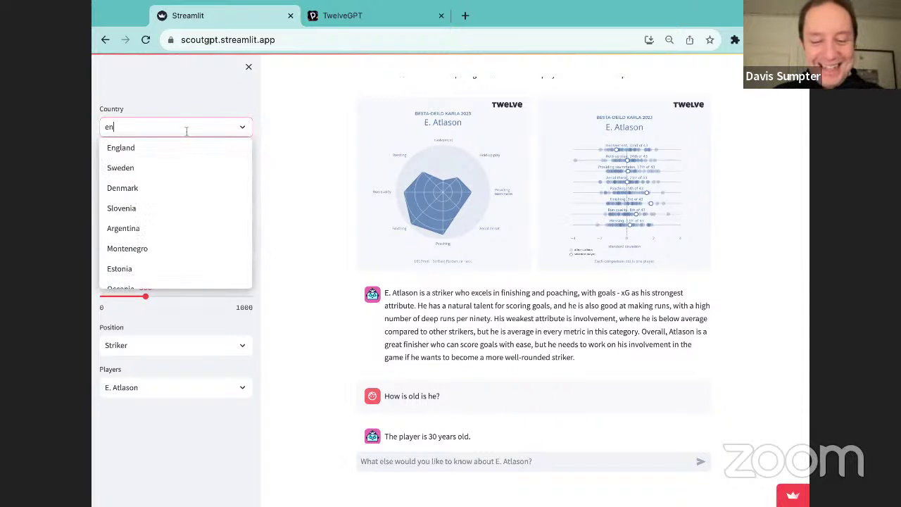
text(g)
click(159, 147)
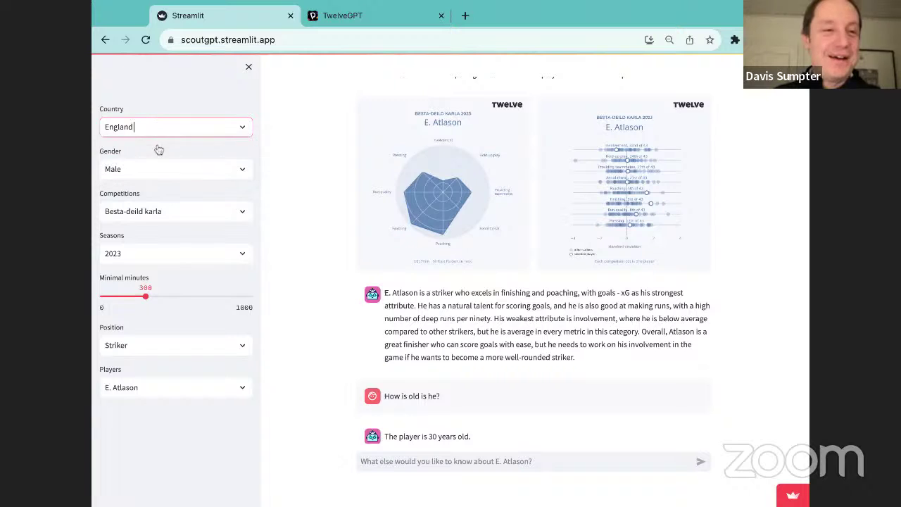
click(215, 175)
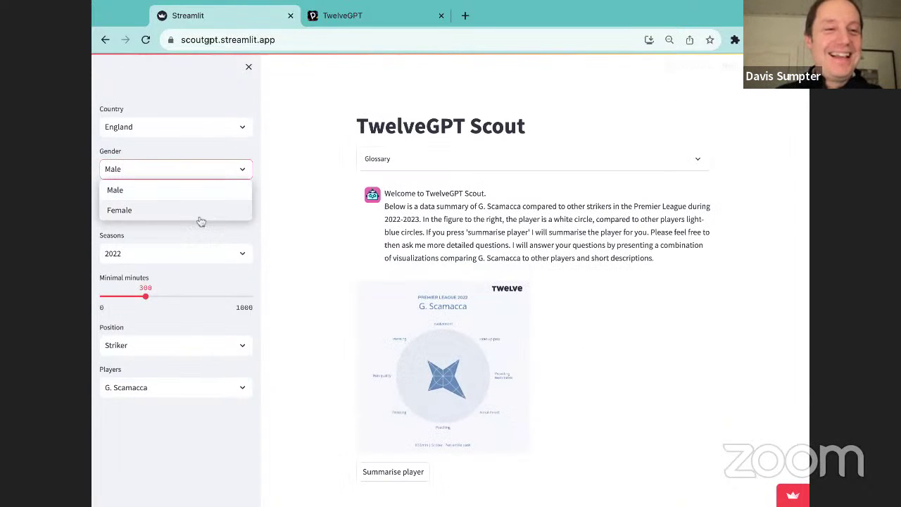
click(201, 216)
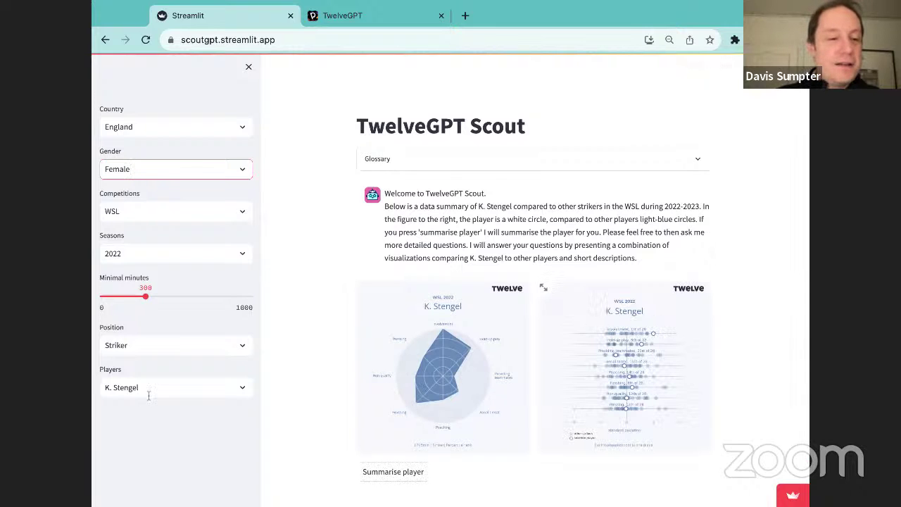
Select the player K. Shaw by searching for "shaw", keep the 2022 season, and generate the player summary
scroll(356, 379, down, 1)
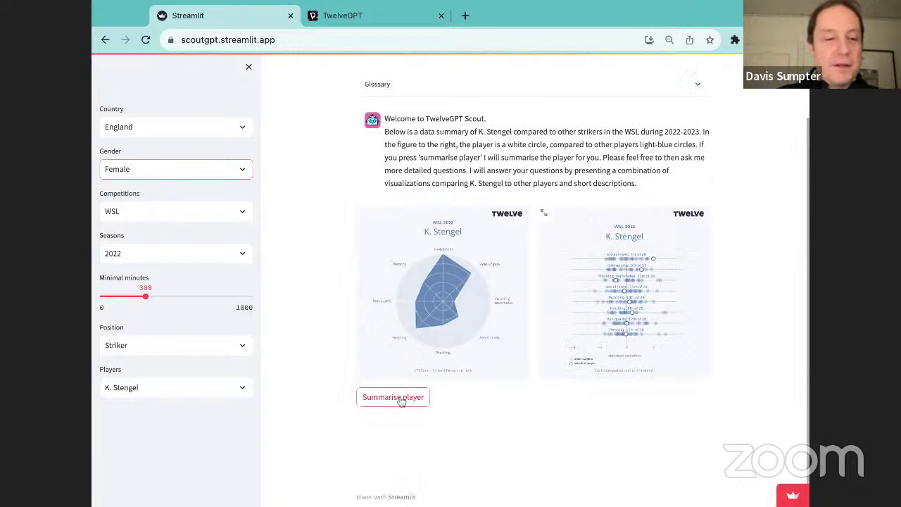
click(207, 385)
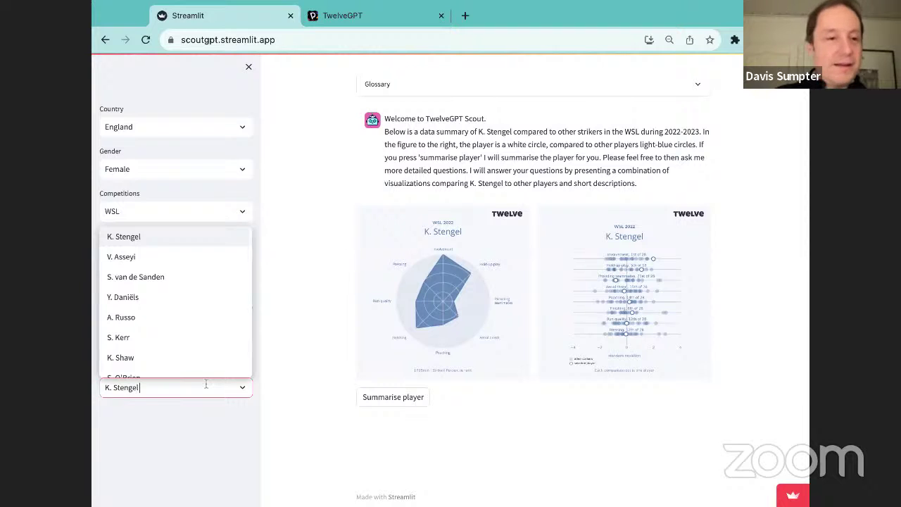
text(shaw)
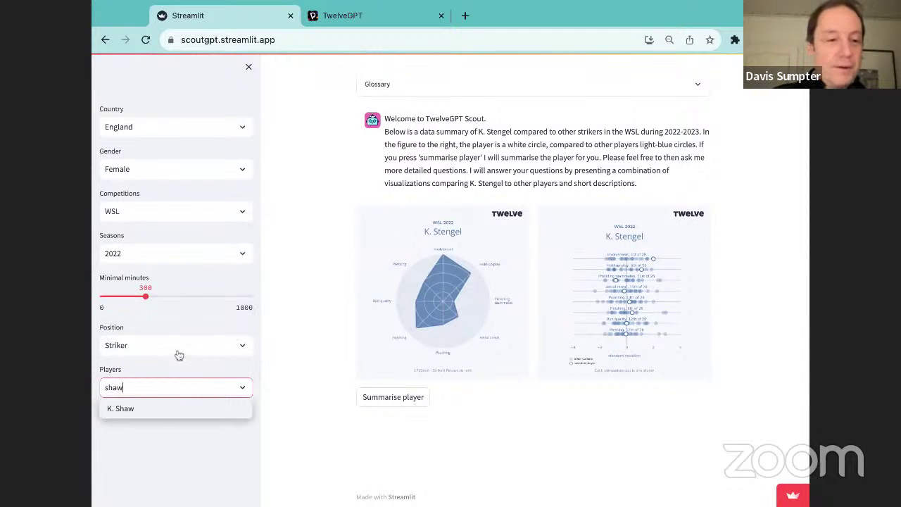
click(153, 412)
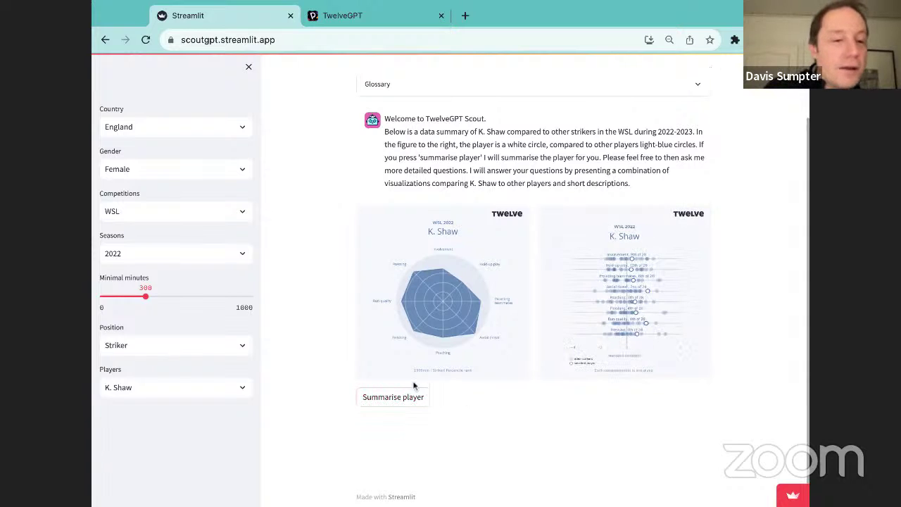
click(204, 249)
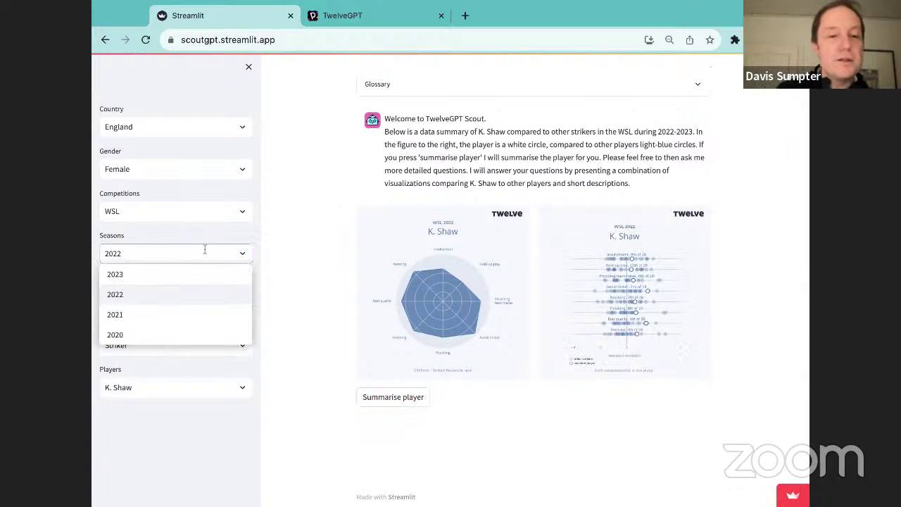
click(285, 275)
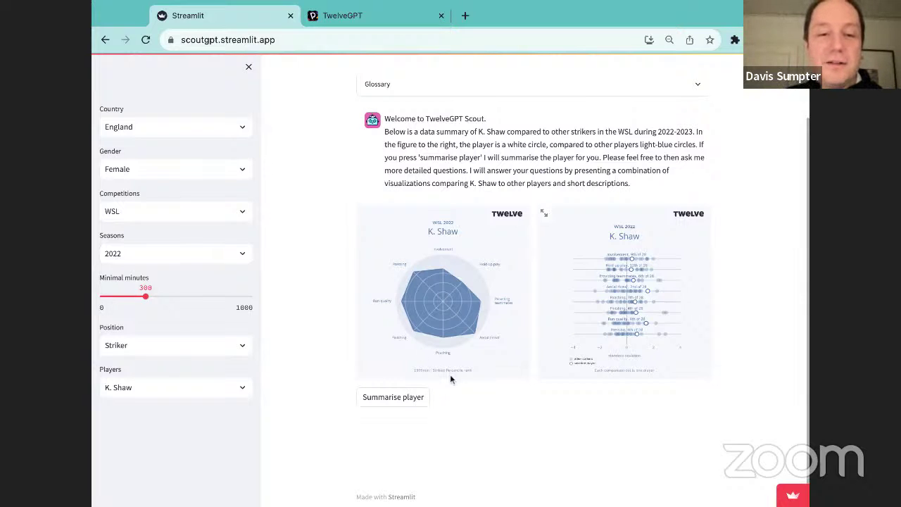
click(402, 398)
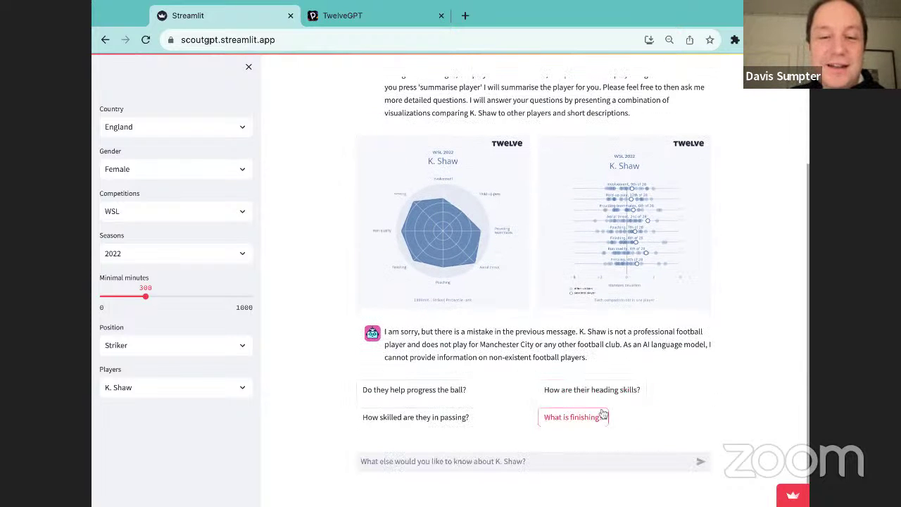
click(544, 396)
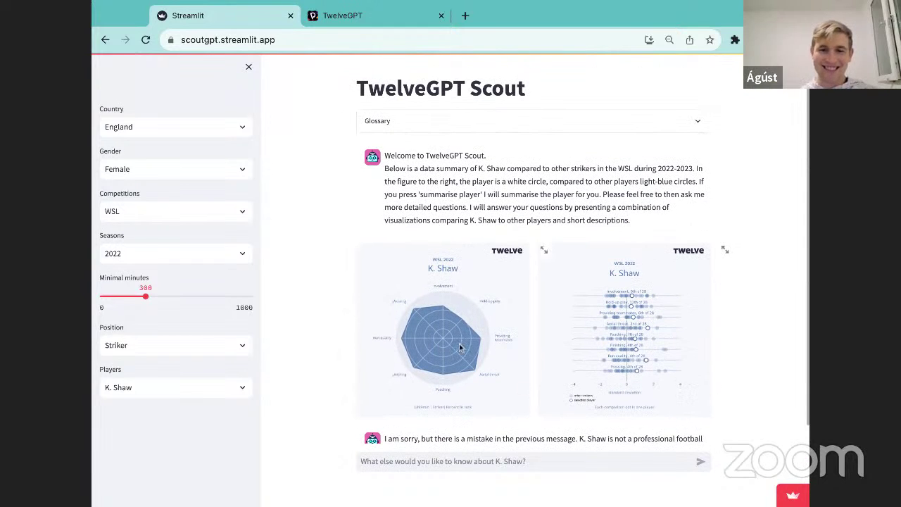
Set the country filter to Sweden by searching for "swe" and the position to Midfielder
click(165, 125)
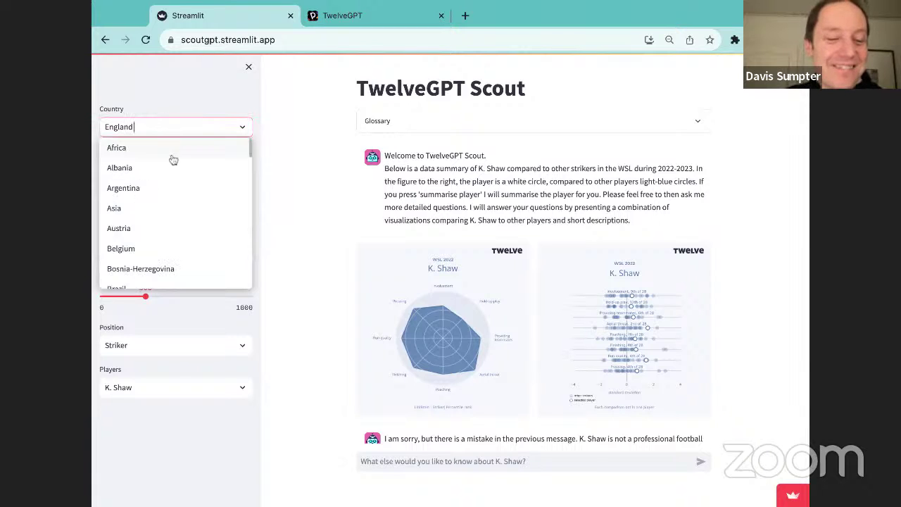
text(a)
key(BackSpace)
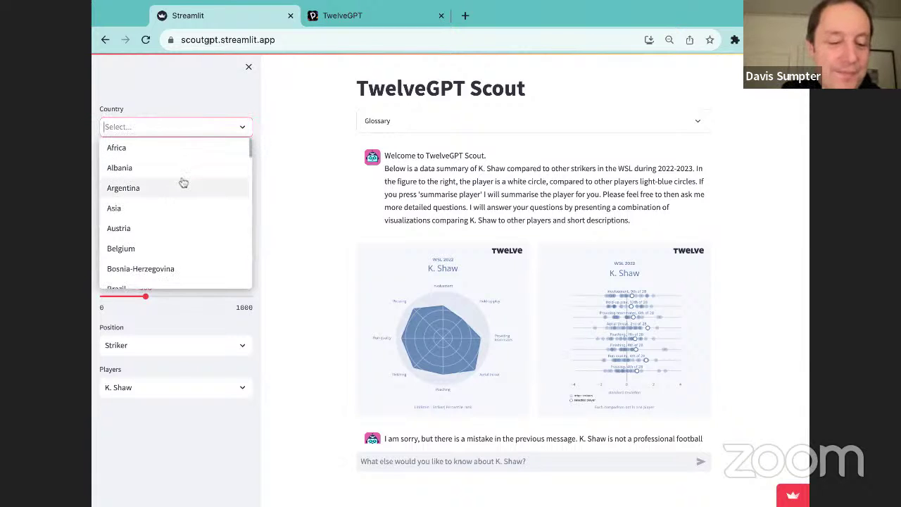
text(swe)
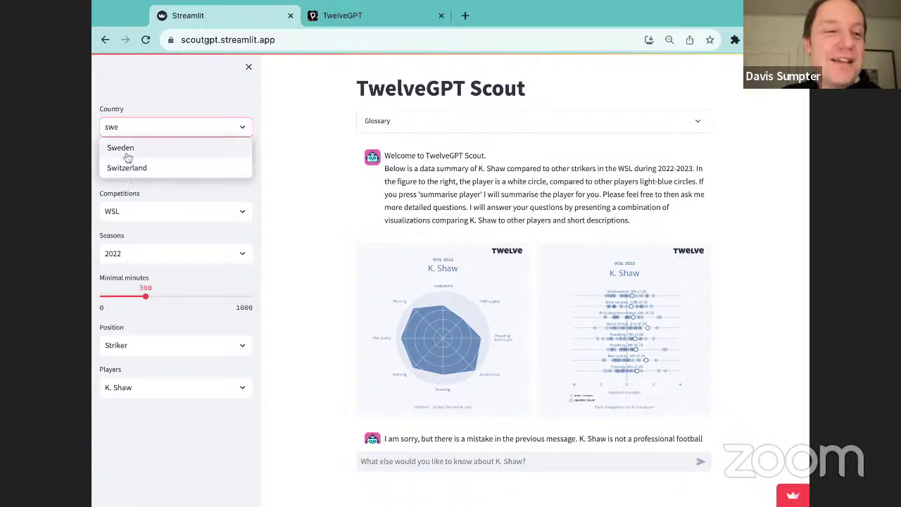
click(145, 147)
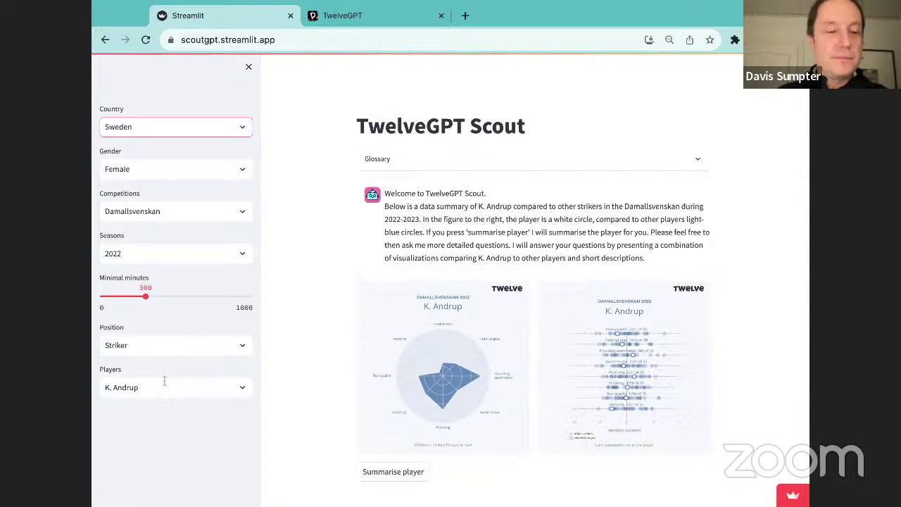
click(156, 345)
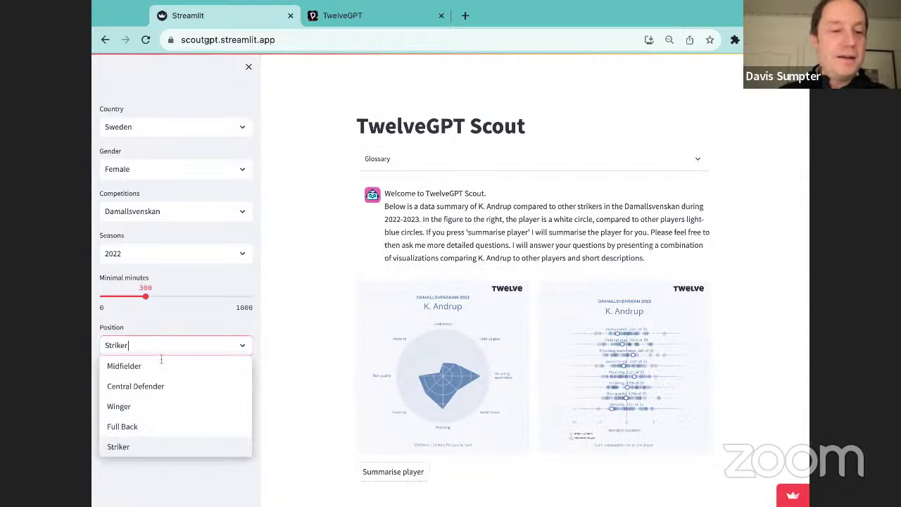
click(172, 369)
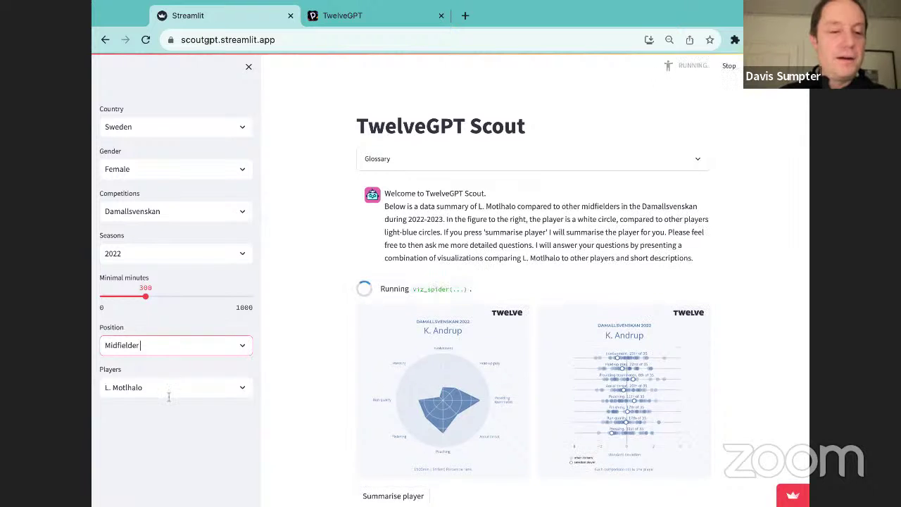
Select the player K. Cooney-Cross from the players matching "k" and generate her player summary
click(169, 389)
text(kyra)
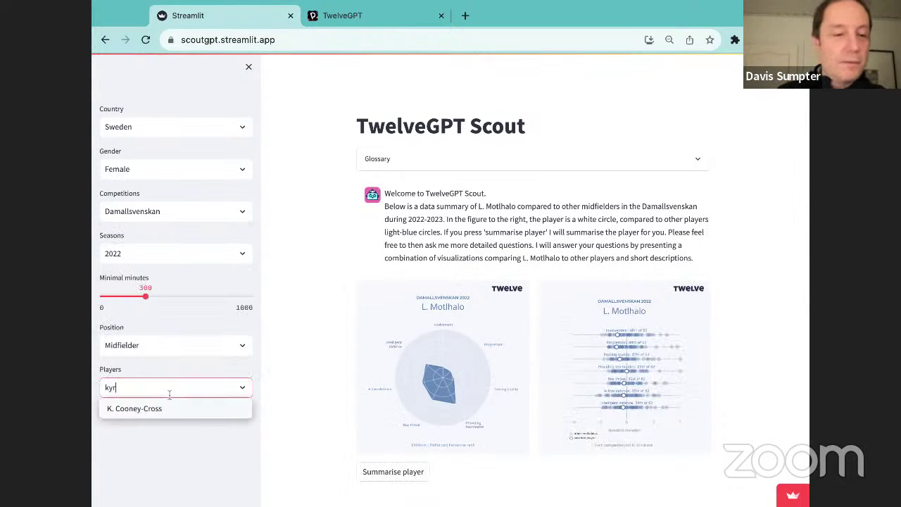
key(BackSpace)
key(BackSpace)
key(BackSpace)
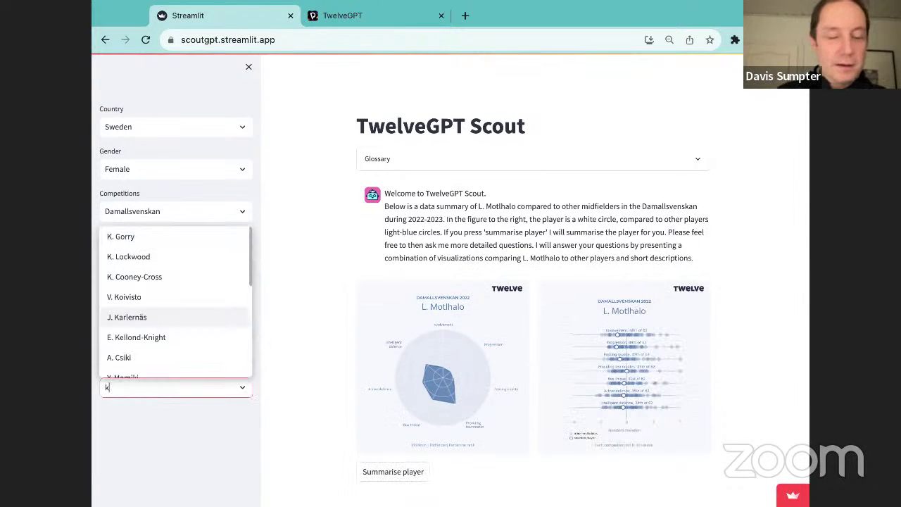
click(138, 277)
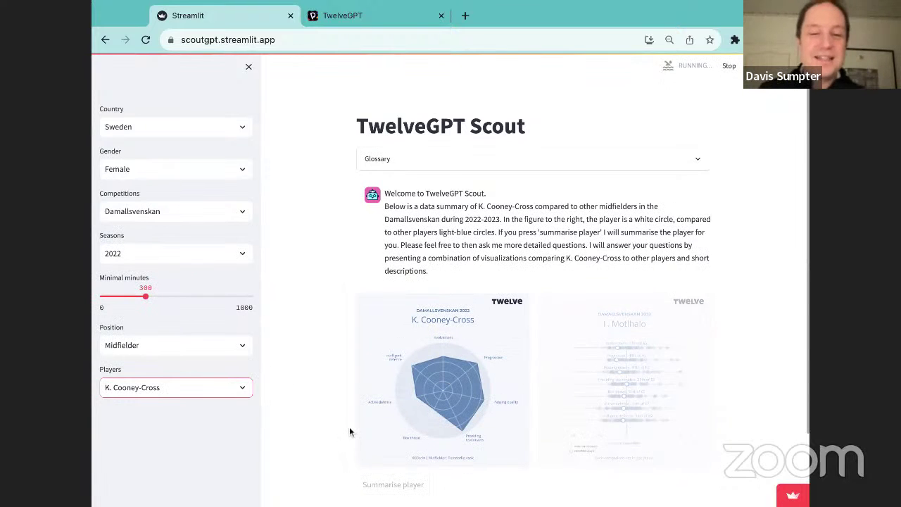
scroll(419, 430, down, 3)
click(418, 397)
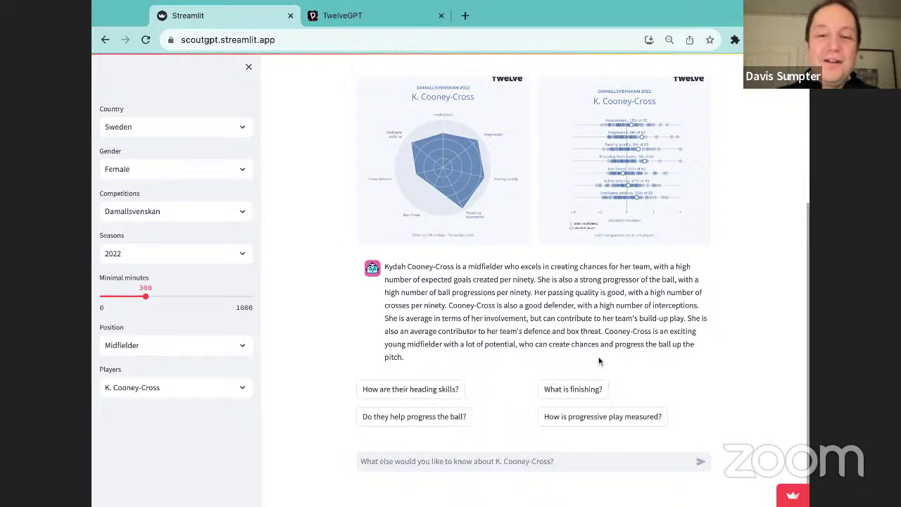
key(super+Tab)
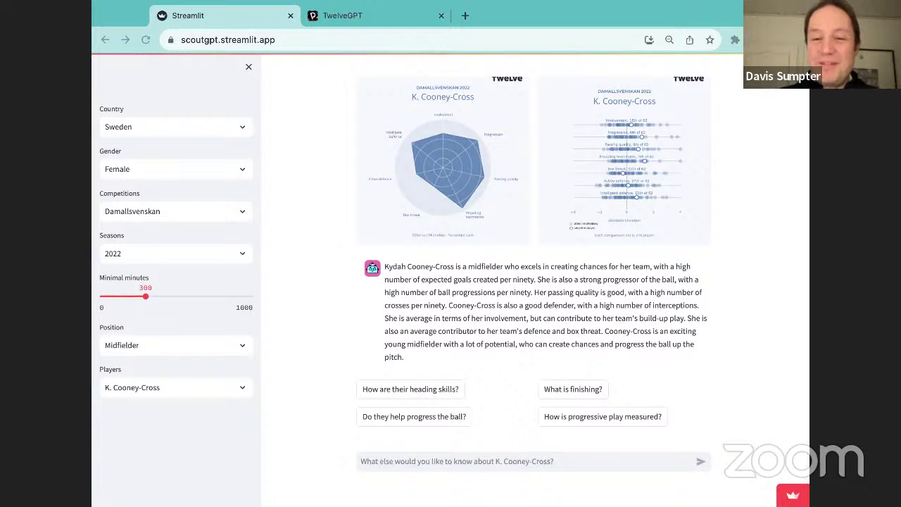
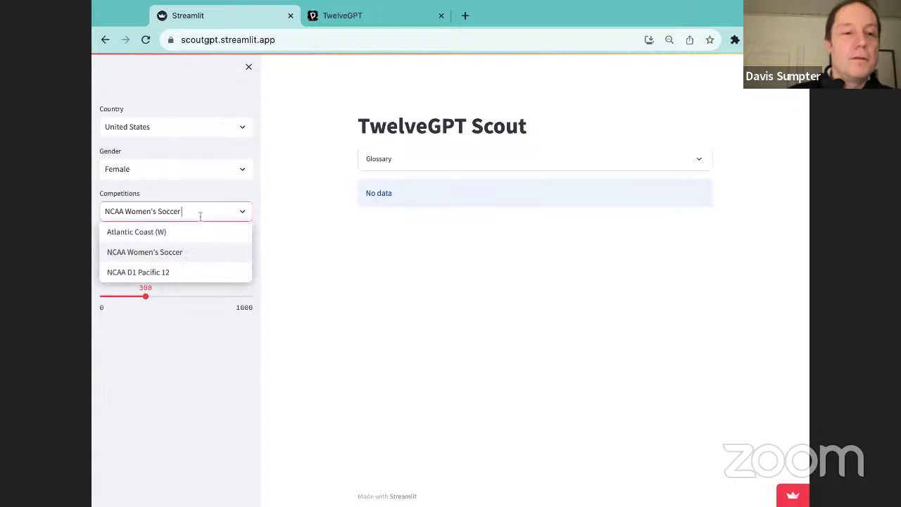
click(181, 272)
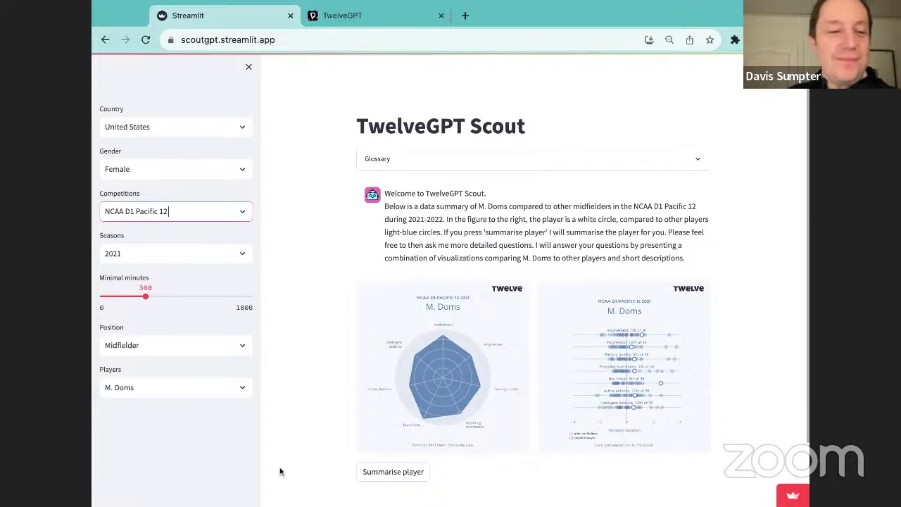
click(187, 345)
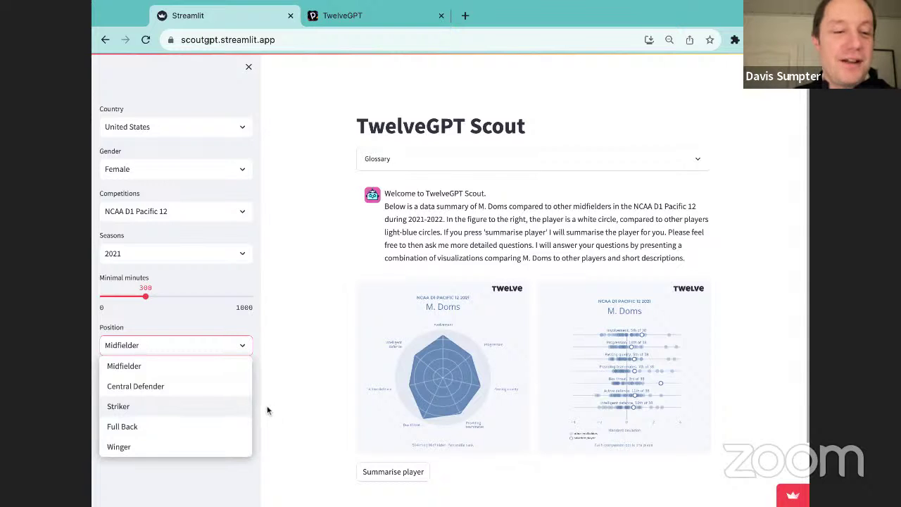
click(231, 412)
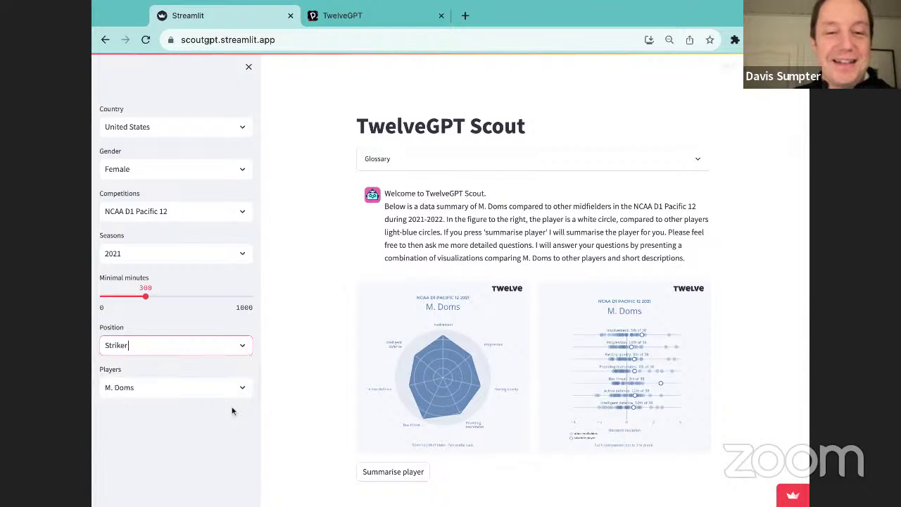
scroll(448, 380, down, 1)
click(392, 397)
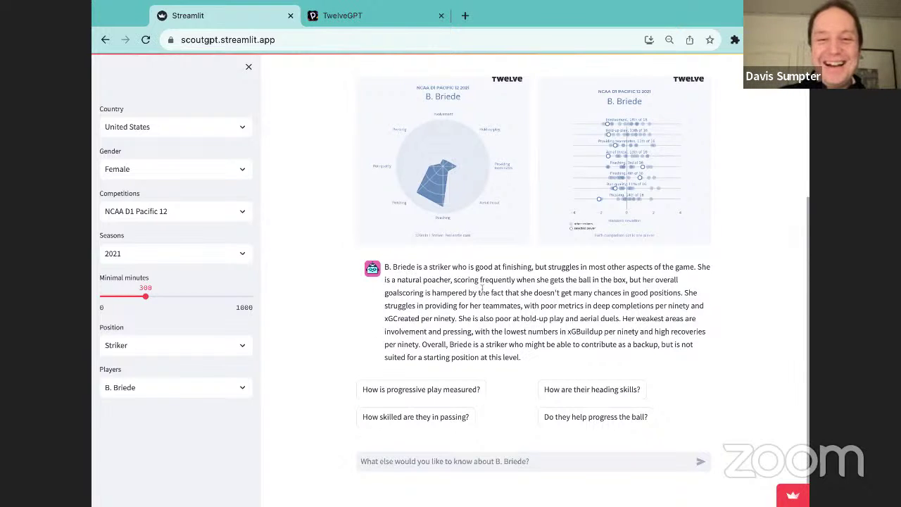
View B. Briede's radar chart at full size, close it, and ask the chat assistant "But her finishing is good?"
click(542, 83)
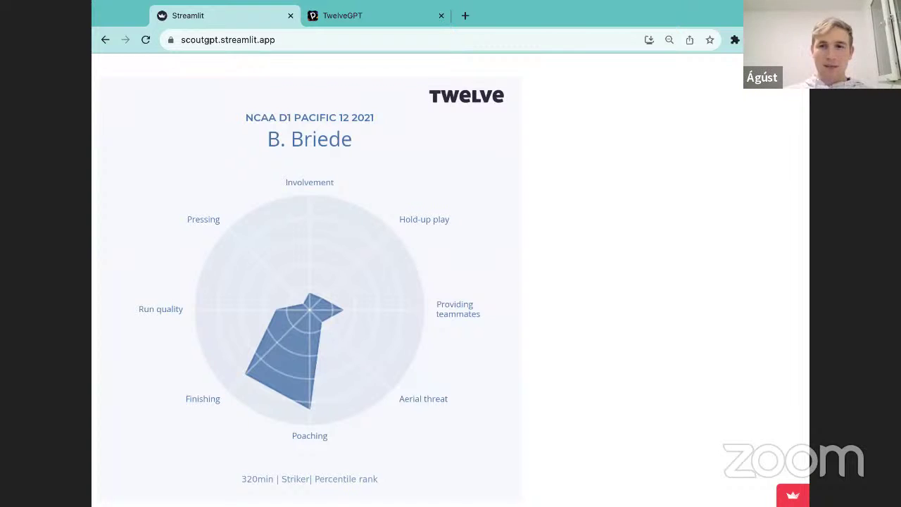
key(Escape)
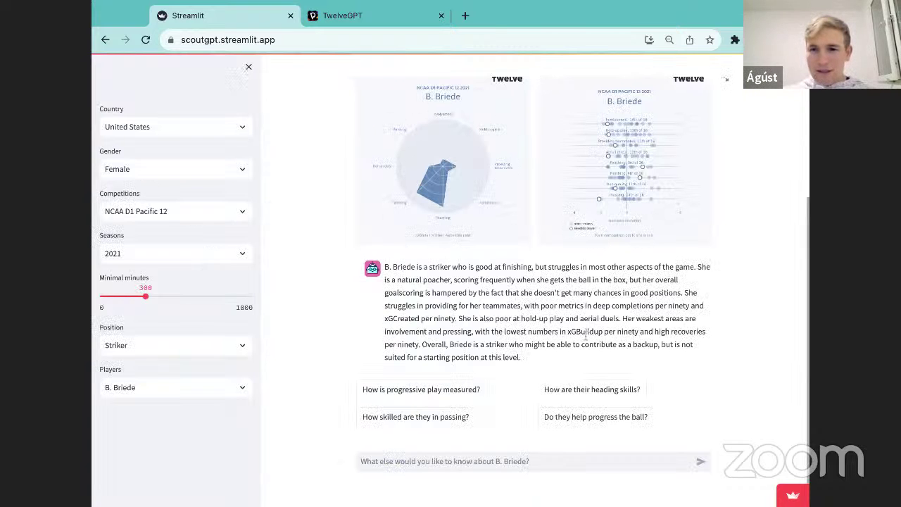
click(484, 463)
text(But he)
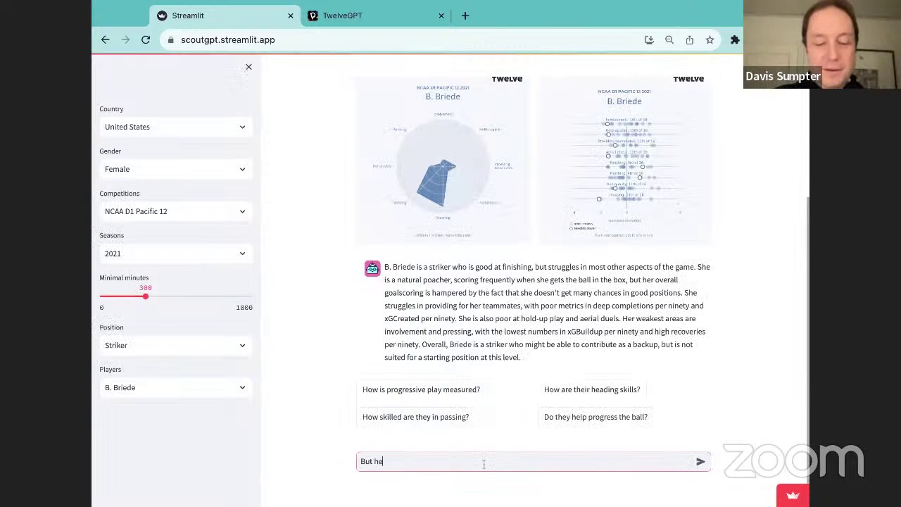
text(r finishing i)
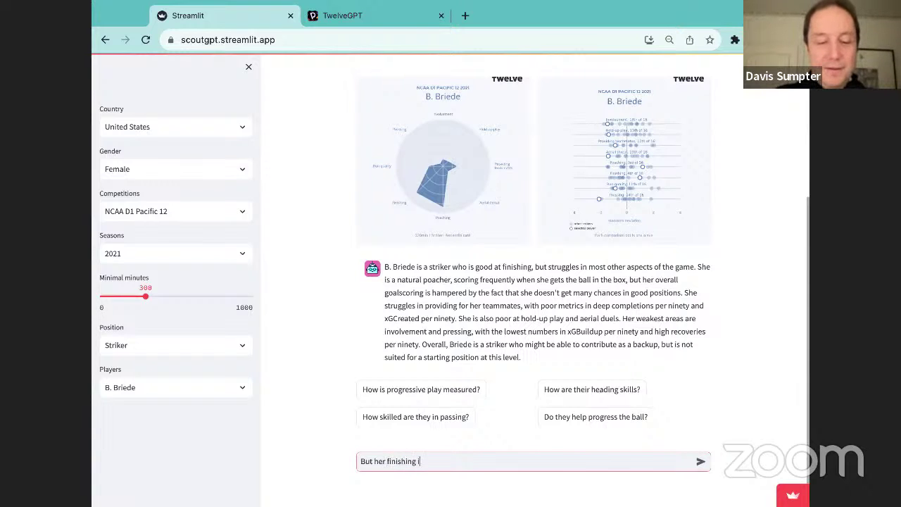
text(s good?)
key(Return)
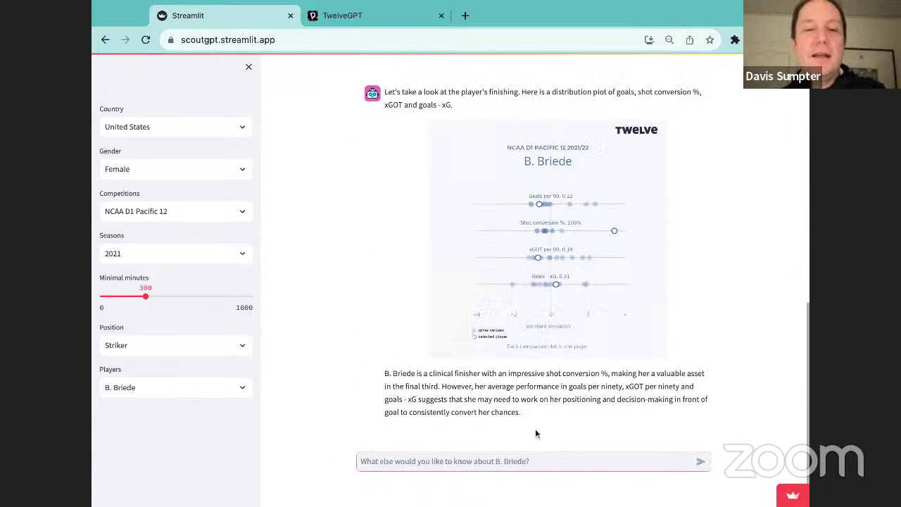
Review the answer on B. Briede's finishing, view its distribution plot at full size and return to the chat
scroll(539, 340, up, 2)
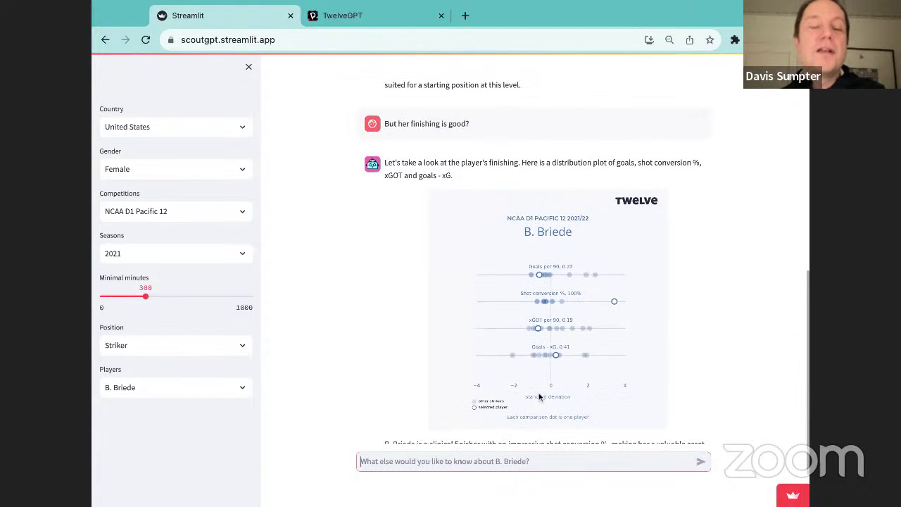
scroll(680, 197, down, 2)
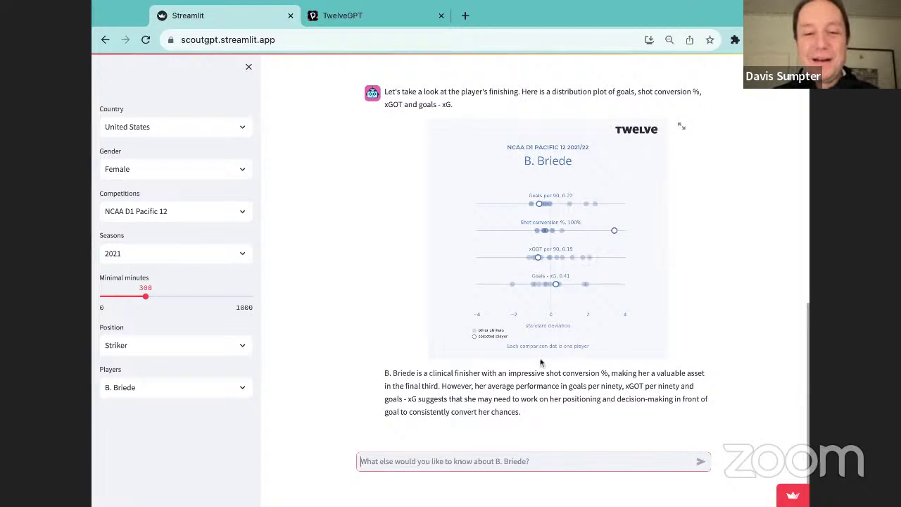
click(680, 130)
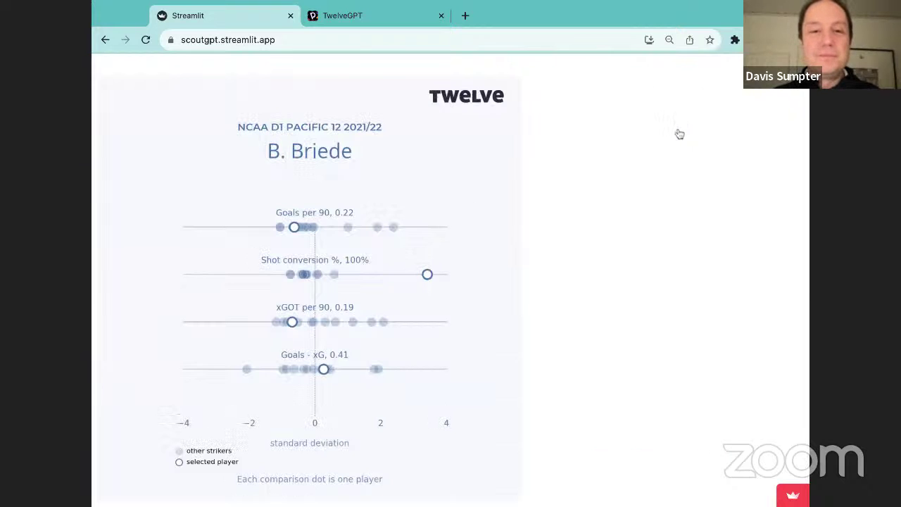
key(Escape)
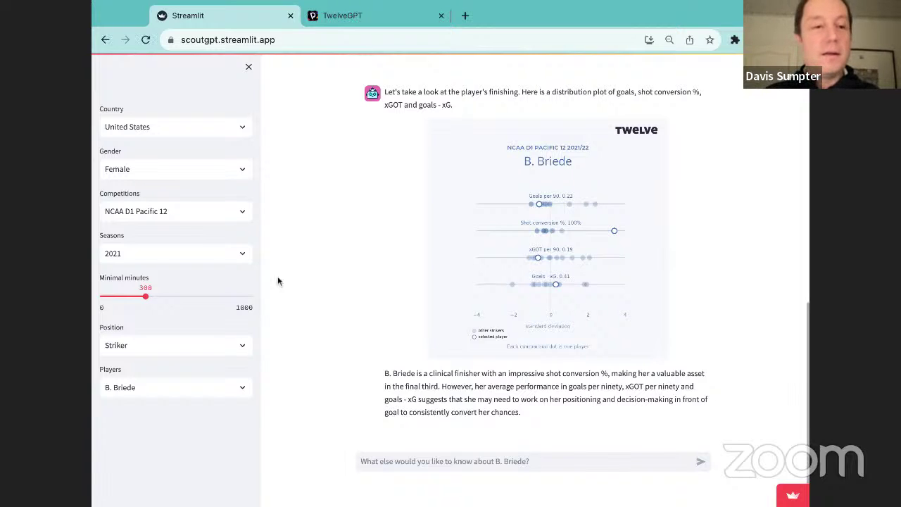
Set the country to Germany, the gender to Male and the season to 2023 for the Bundesliga
click(153, 128)
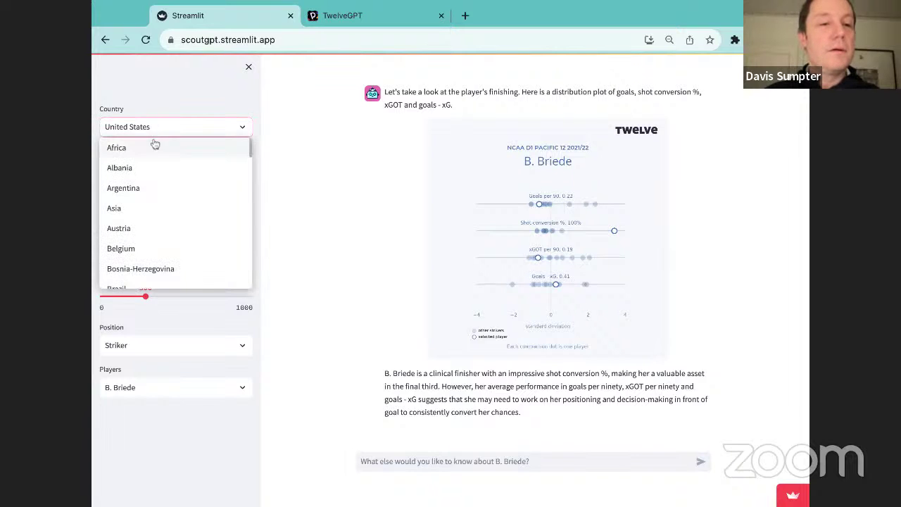
text(ger)
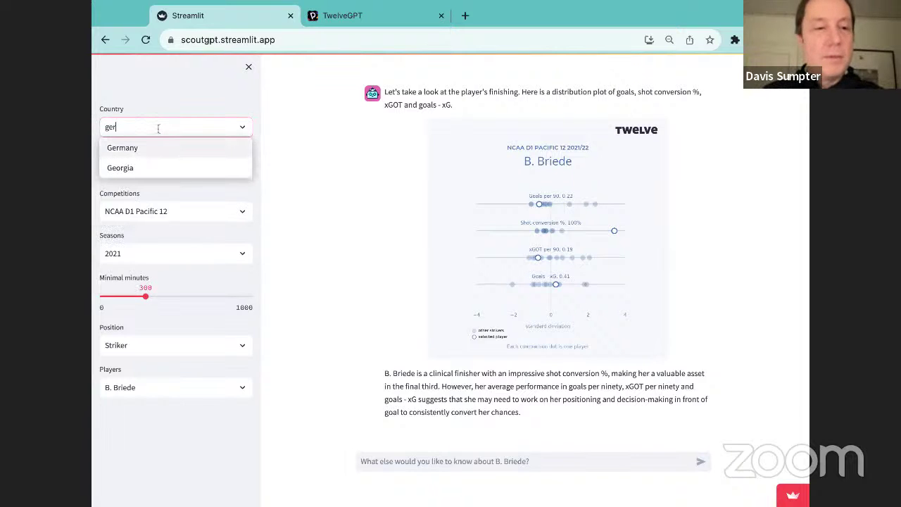
click(124, 147)
click(160, 169)
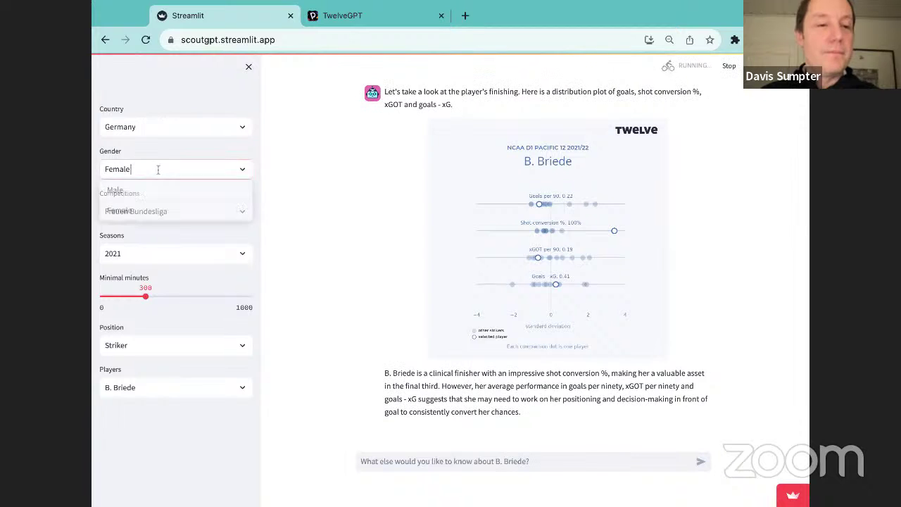
click(159, 194)
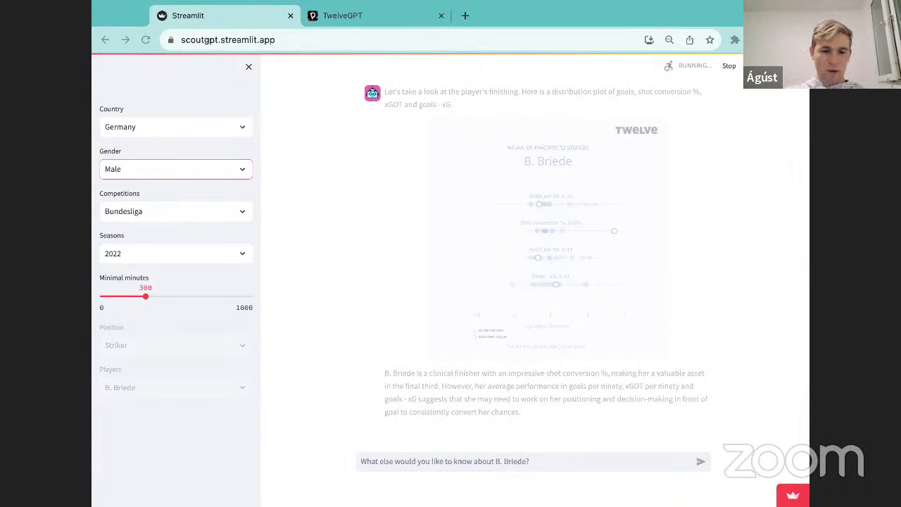
click(151, 253)
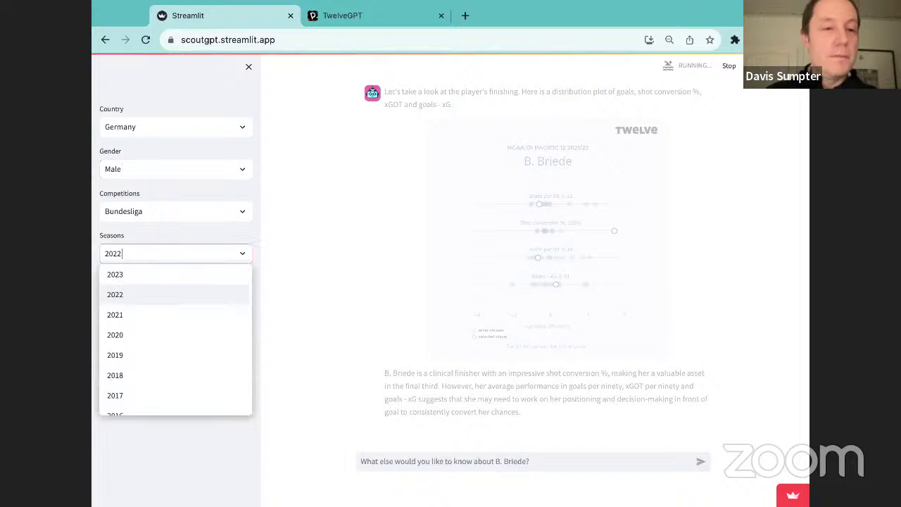
click(149, 274)
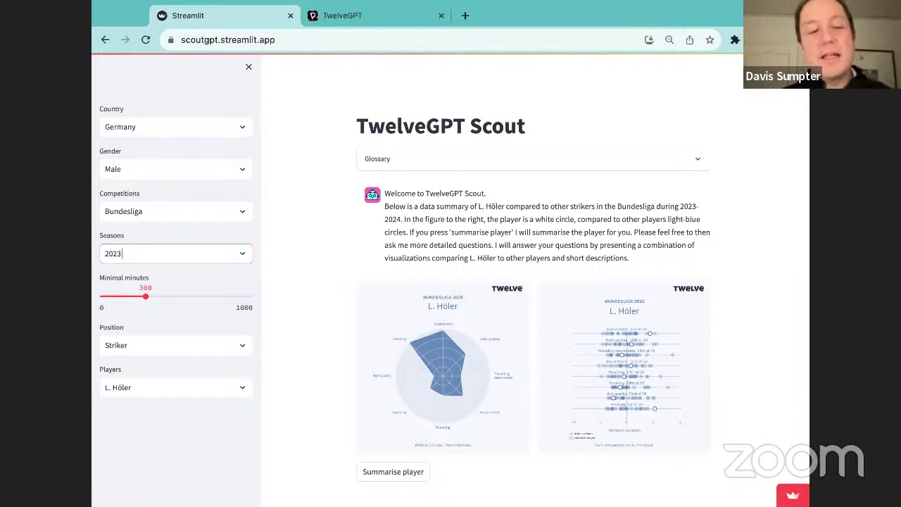
Browse the Bundesliga strikers and search the player list for "S" and "Sb"
scroll(341, 415, down, 2)
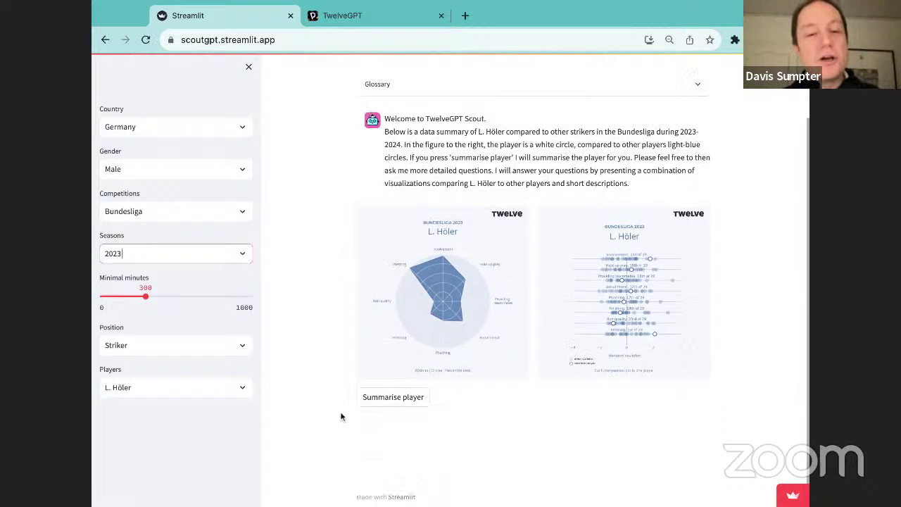
click(162, 387)
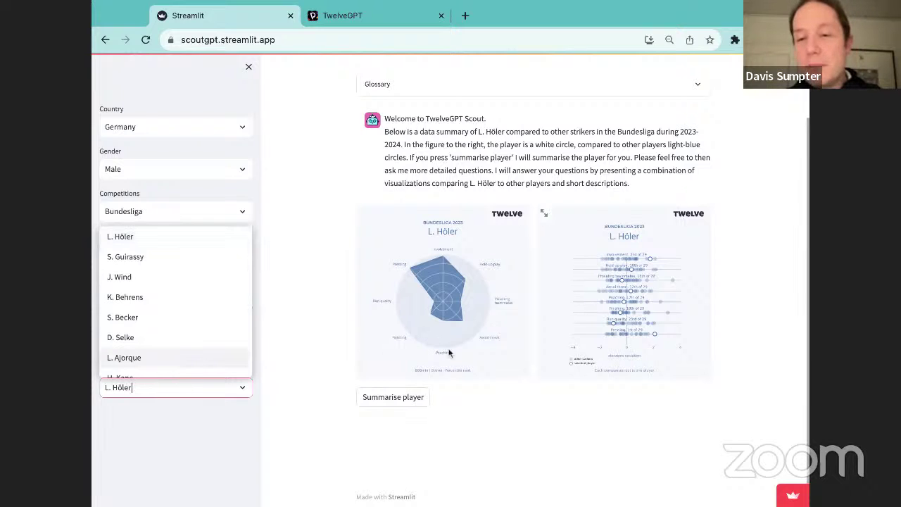
click(294, 379)
click(159, 396)
text(s)
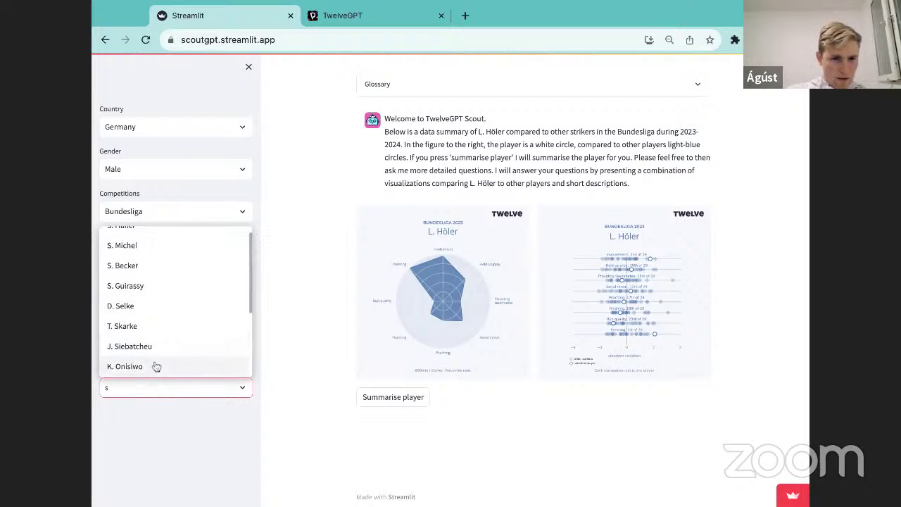
key(BackSpace)
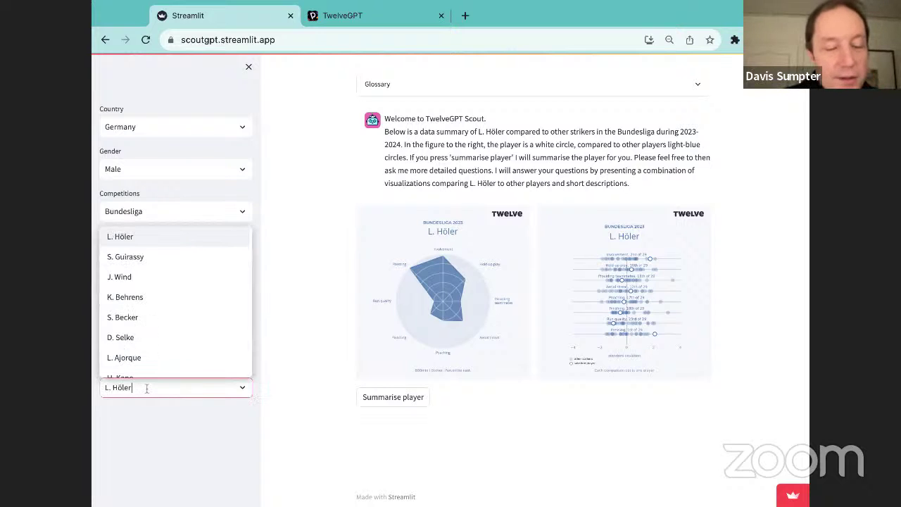
text(S)
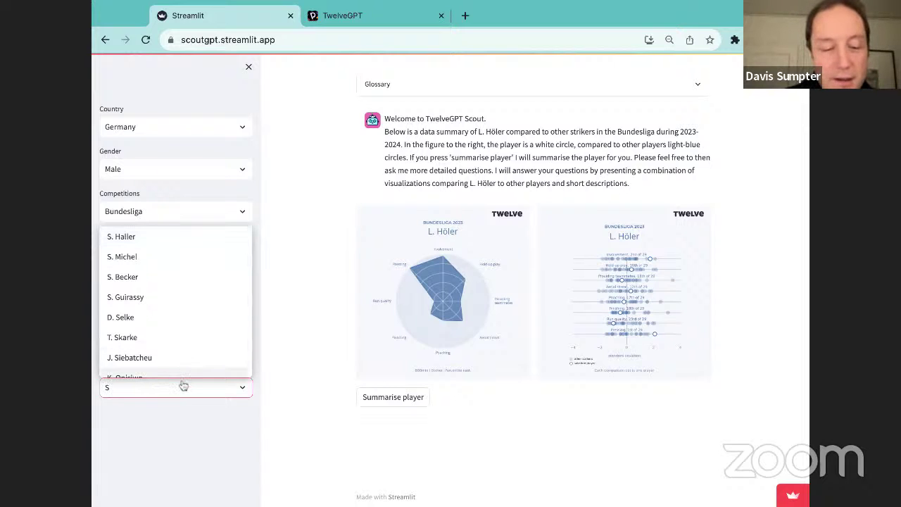
text(b)
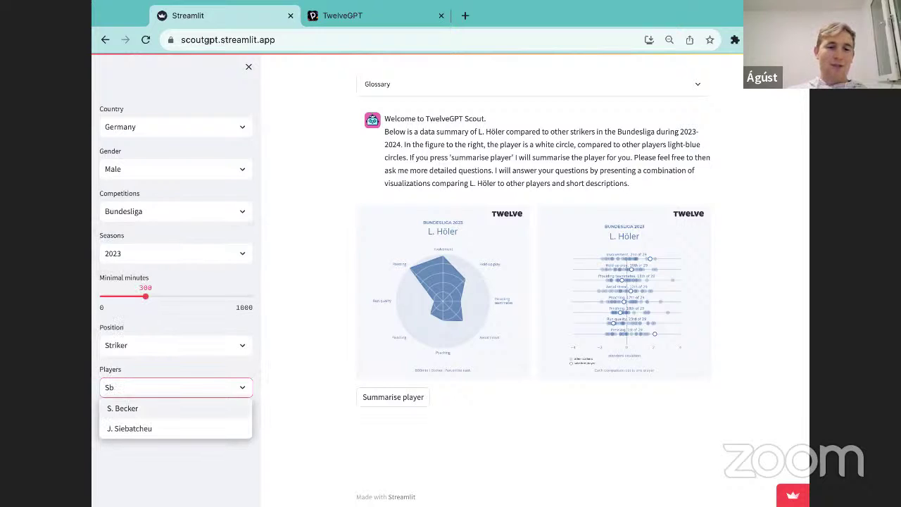
key(BackSpace)
key(BackSpace)
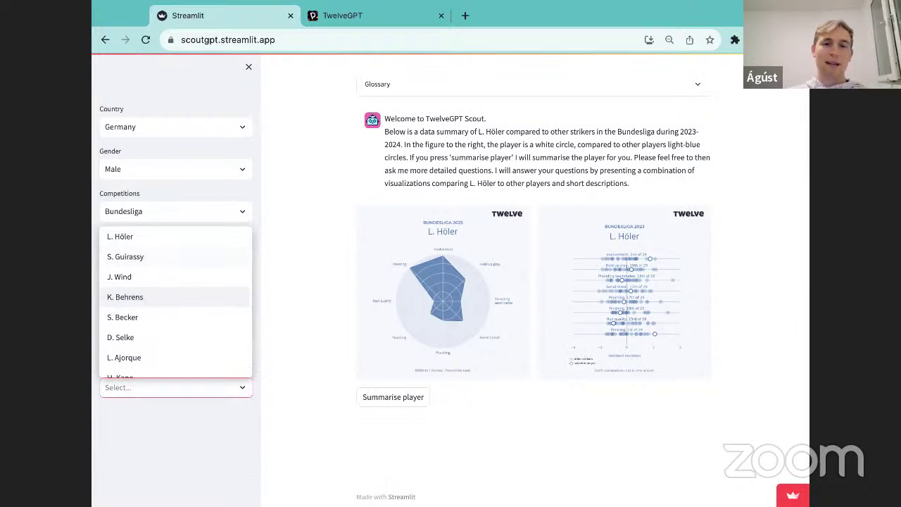
Search the Bundesliga strikers for "B." and check the available seasons and players without changing the selection
text(B.)
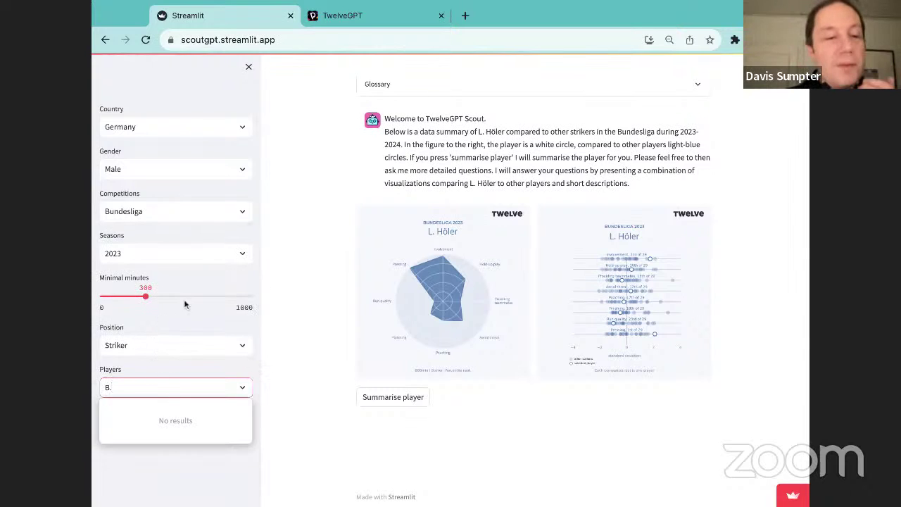
click(146, 258)
click(289, 268)
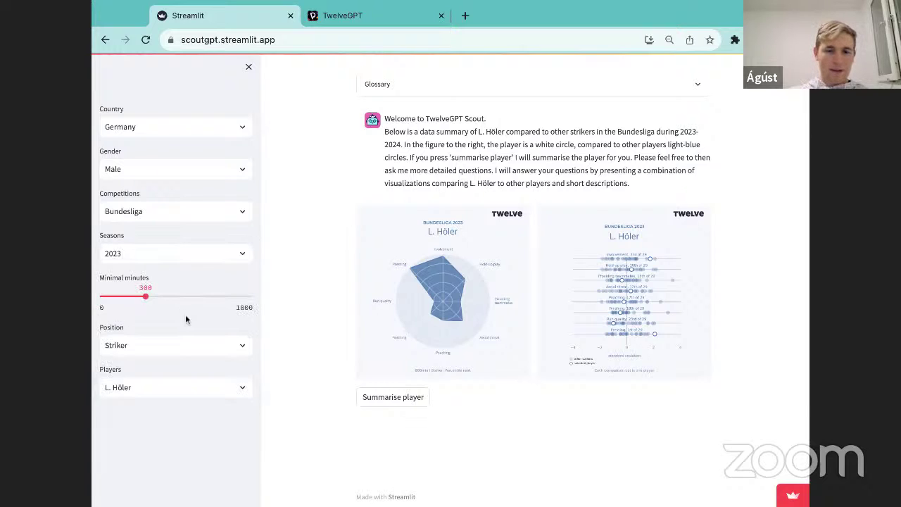
click(157, 386)
click(271, 380)
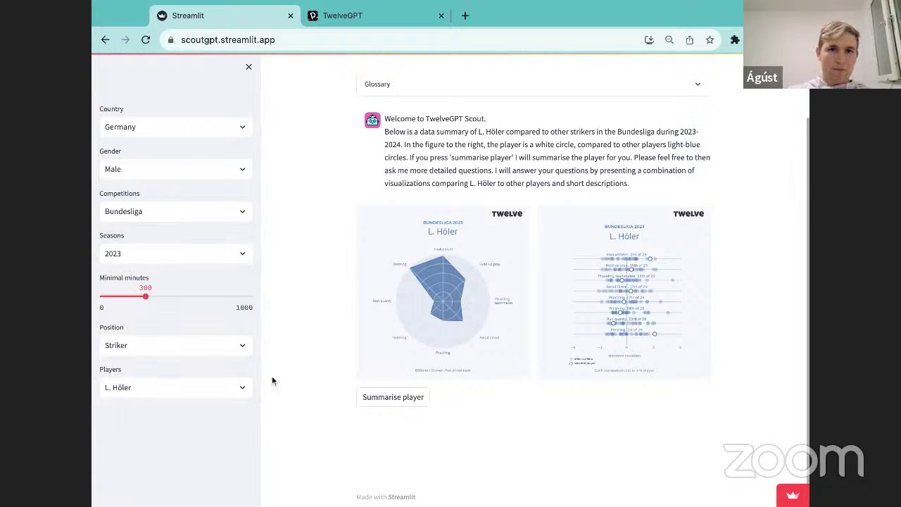
Switch the position to Winger and search its players for "B"
click(173, 343)
click(166, 367)
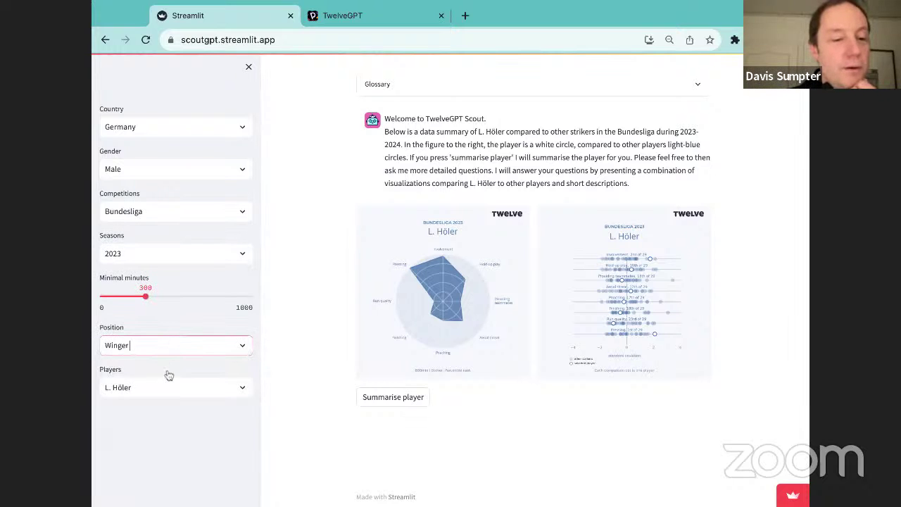
click(164, 384)
text(B)
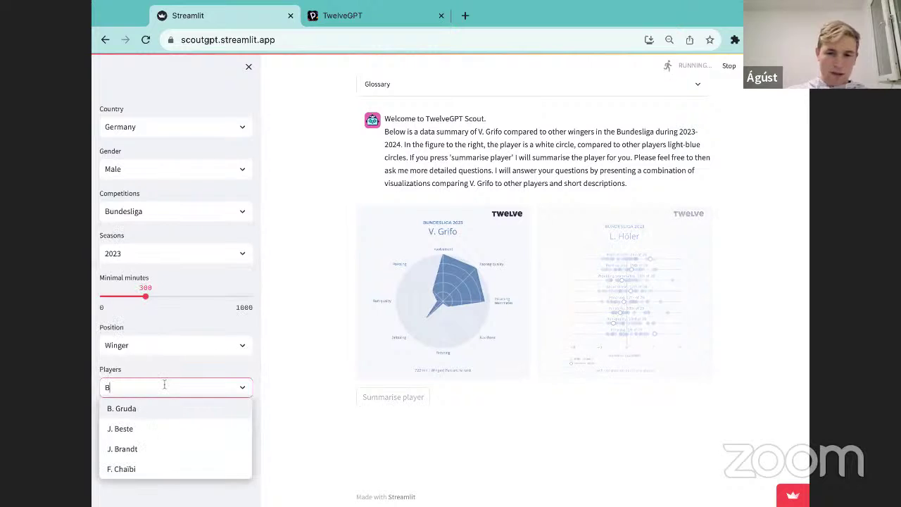
key(BackSpace)
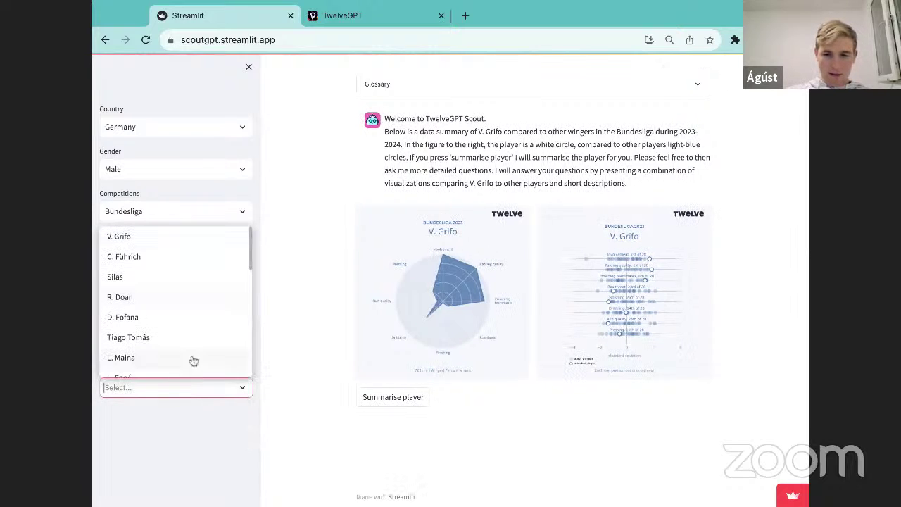
click(282, 368)
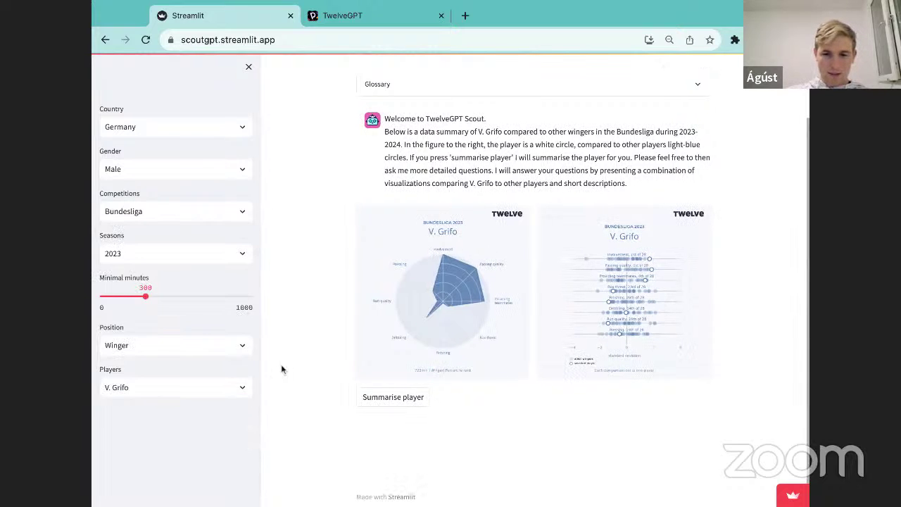
Lower the minimal minutes to 200 and set the position to Striker
click(138, 348)
click(149, 407)
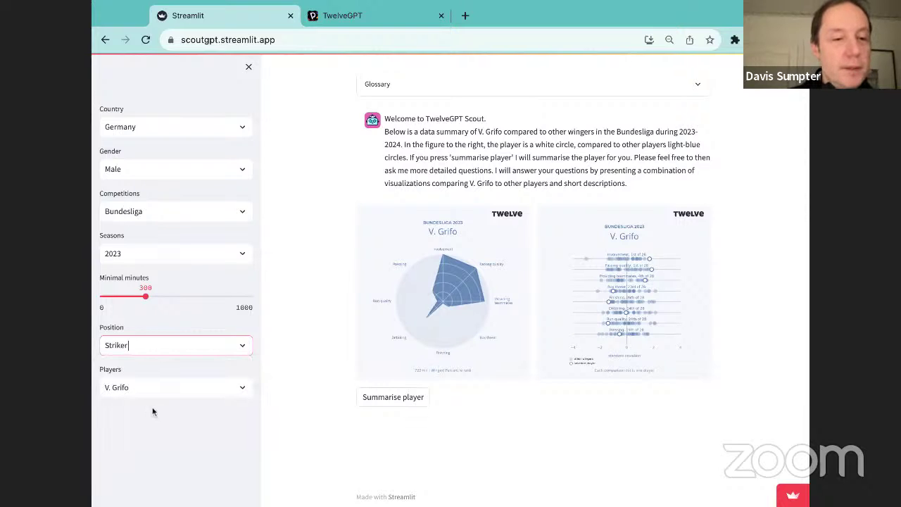
drag(151, 297, 130, 296)
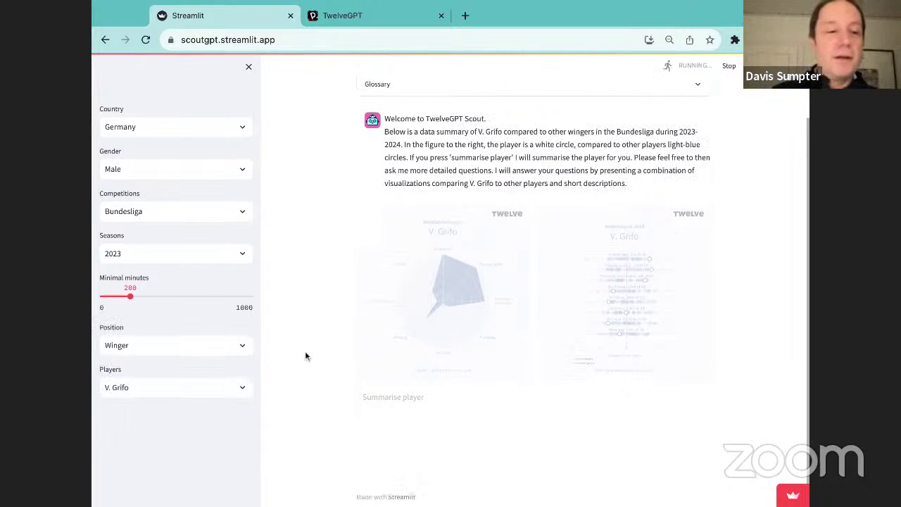
click(182, 347)
click(159, 413)
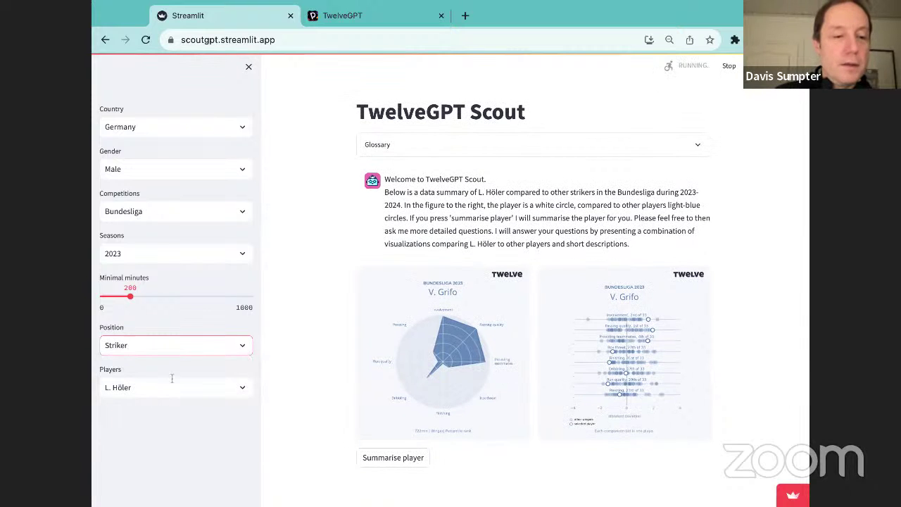
Find the striker B. Šeško by searching for "B.", select him and generate his player summary
click(172, 386)
text(B. Š)
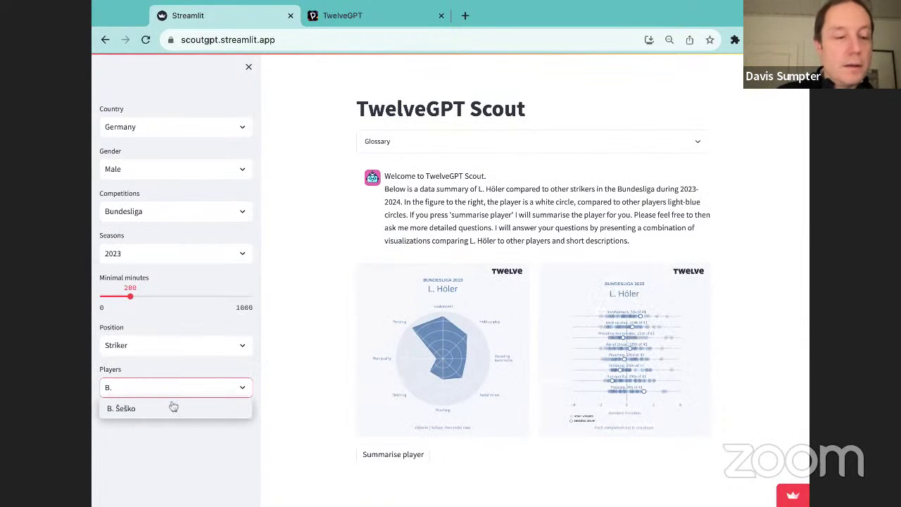
click(175, 411)
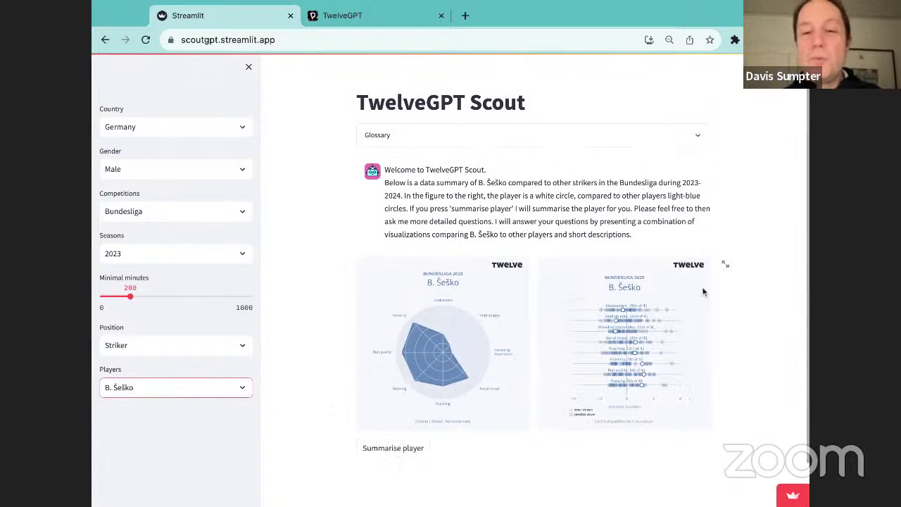
scroll(689, 345, down, 2)
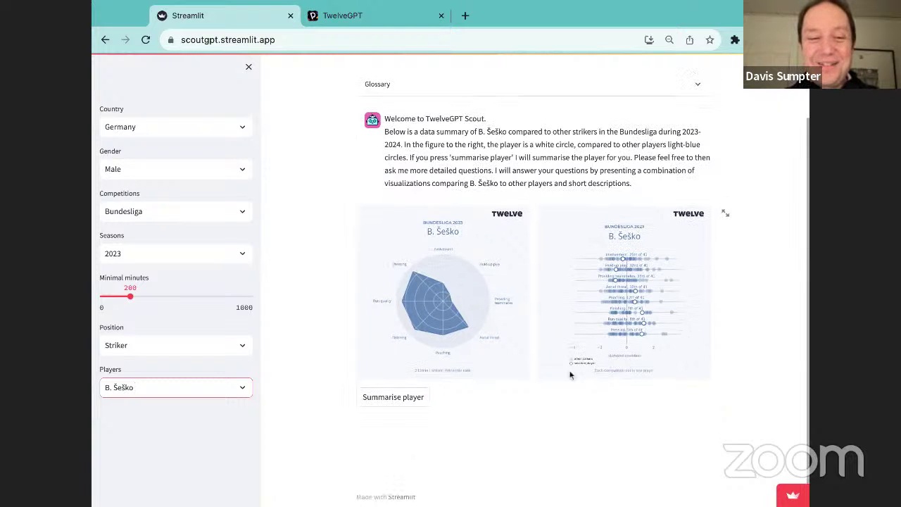
click(417, 398)
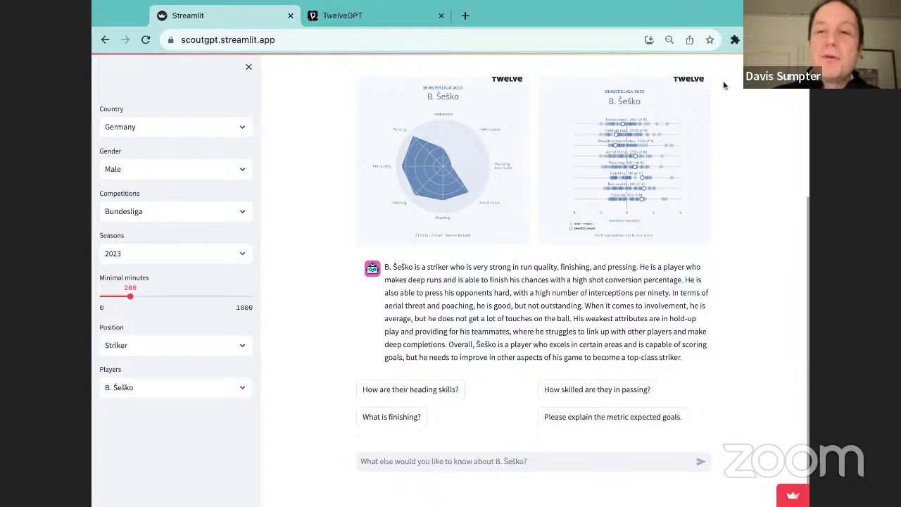
View B. Šeško's distribution plot at full size, close it and return to the start of his data summary
scroll(710, 107, up, 1)
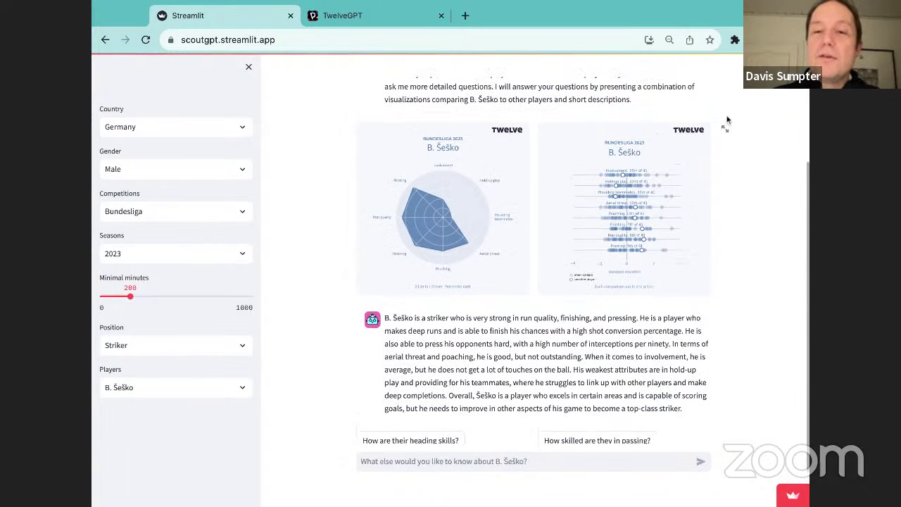
click(725, 133)
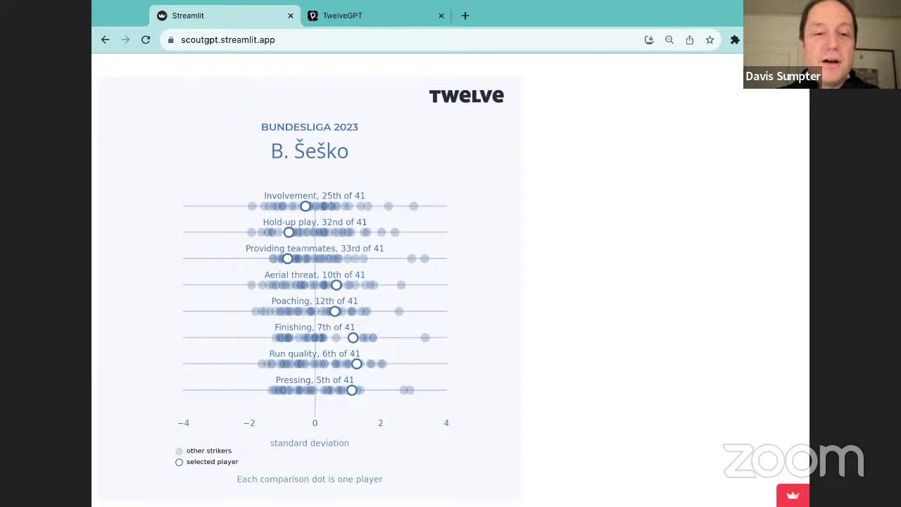
key(Escape)
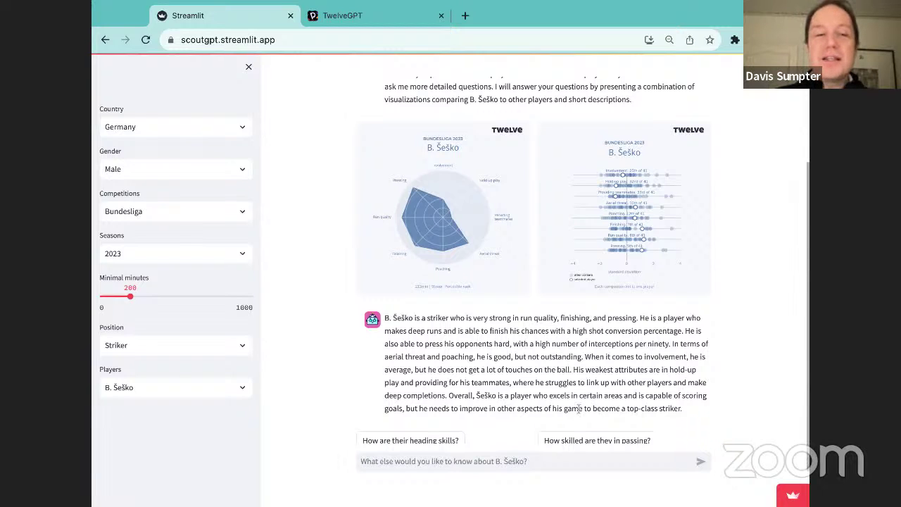
scroll(578, 408, up, 5)
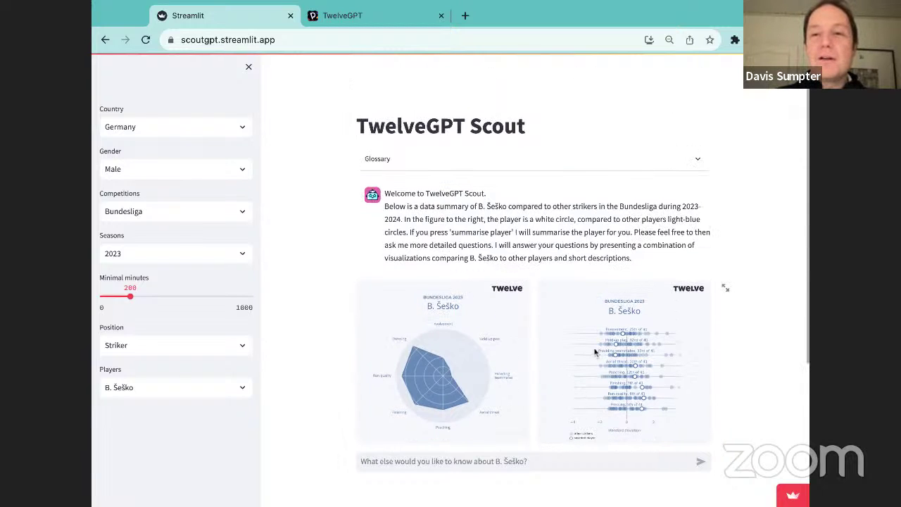